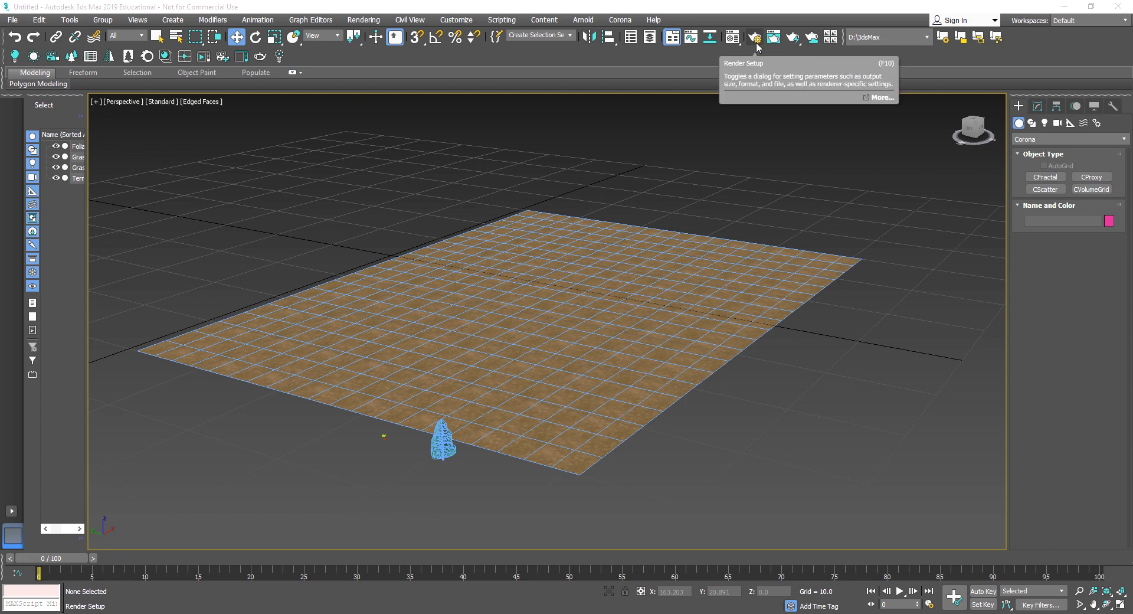
Step: Place CoronaScatter001 from the Corona category beside the terrain, then zoom out to see the scene
{"action": "left_click", "coordinate": [756, 39]}
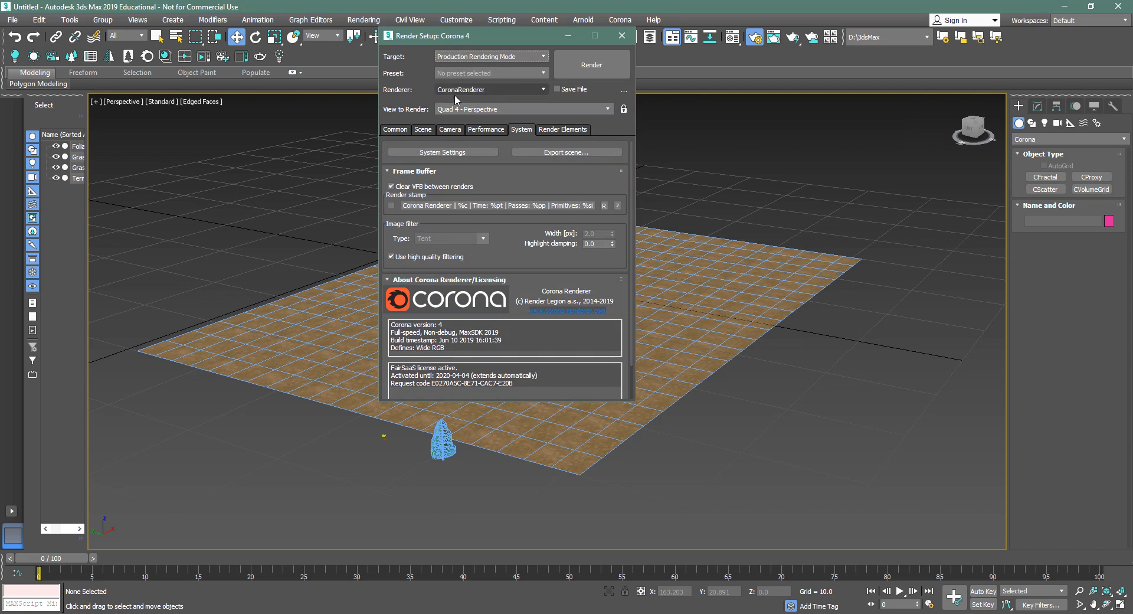
{"action": "left_click", "coordinate": [621, 35]}
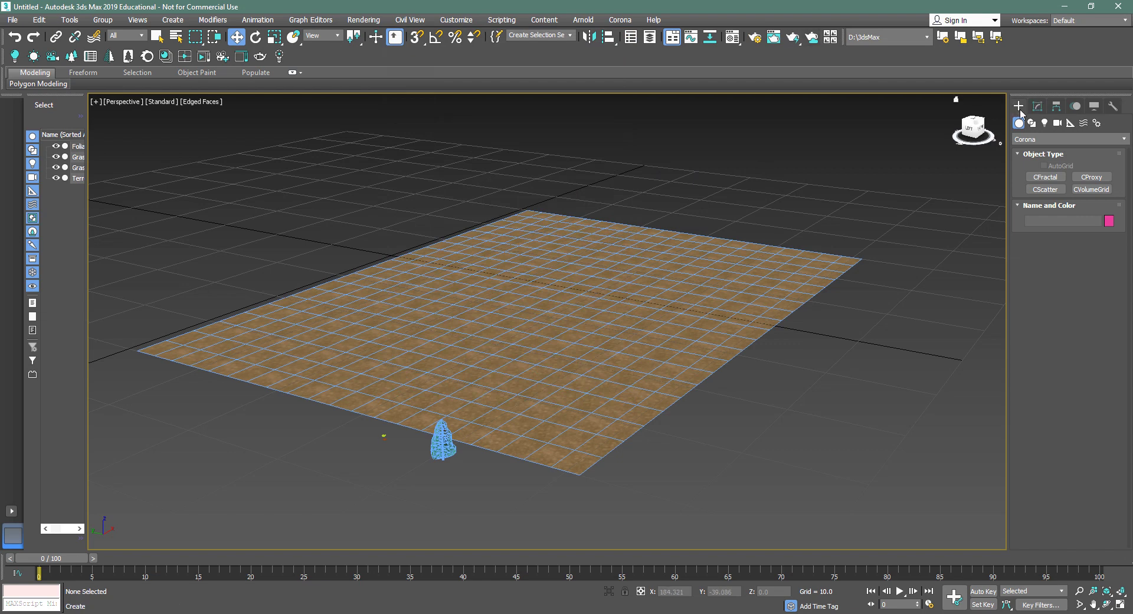
{"action": "left_click", "coordinate": [1025, 140]}
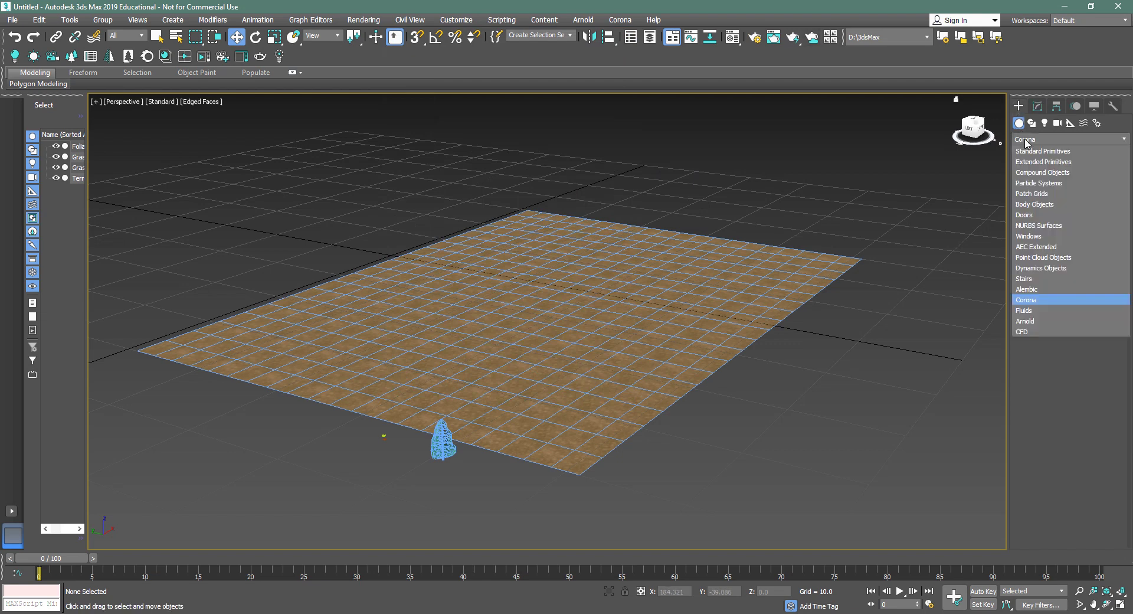
{"action": "left_click", "coordinate": [1041, 298]}
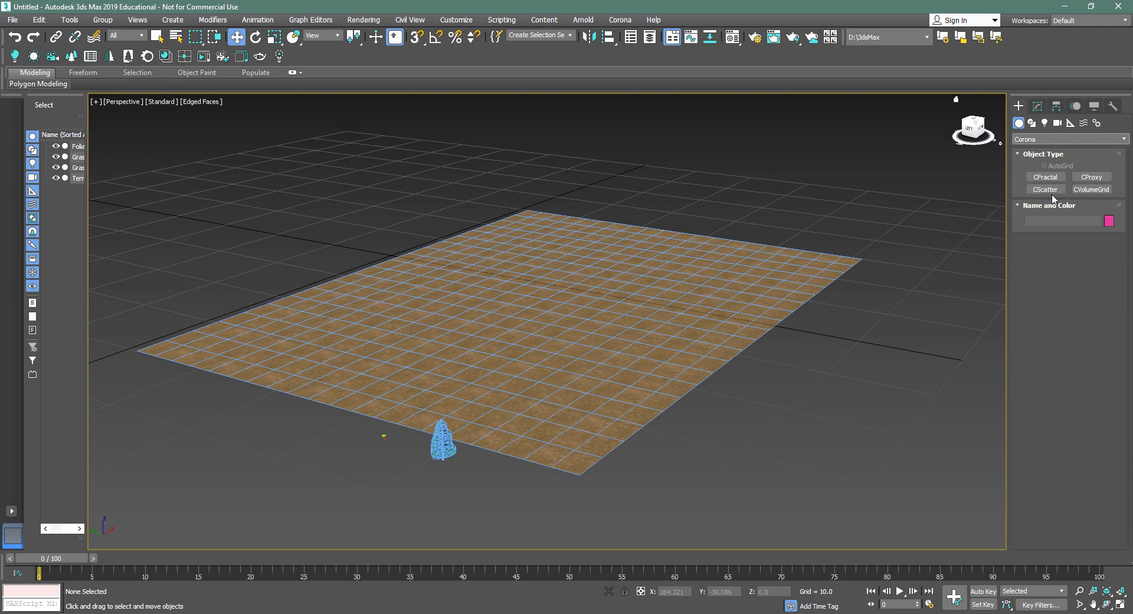
{"action": "left_click", "coordinate": [1045, 189]}
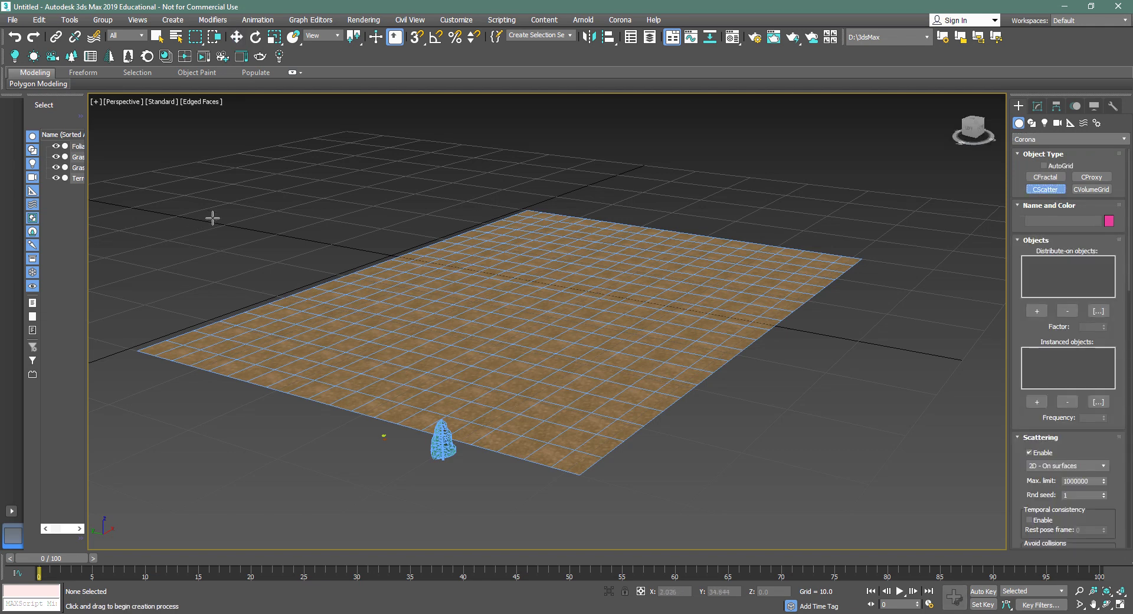
{"action": "left_click_drag", "start_coordinate": [211, 218], "coordinate": [218, 237]}
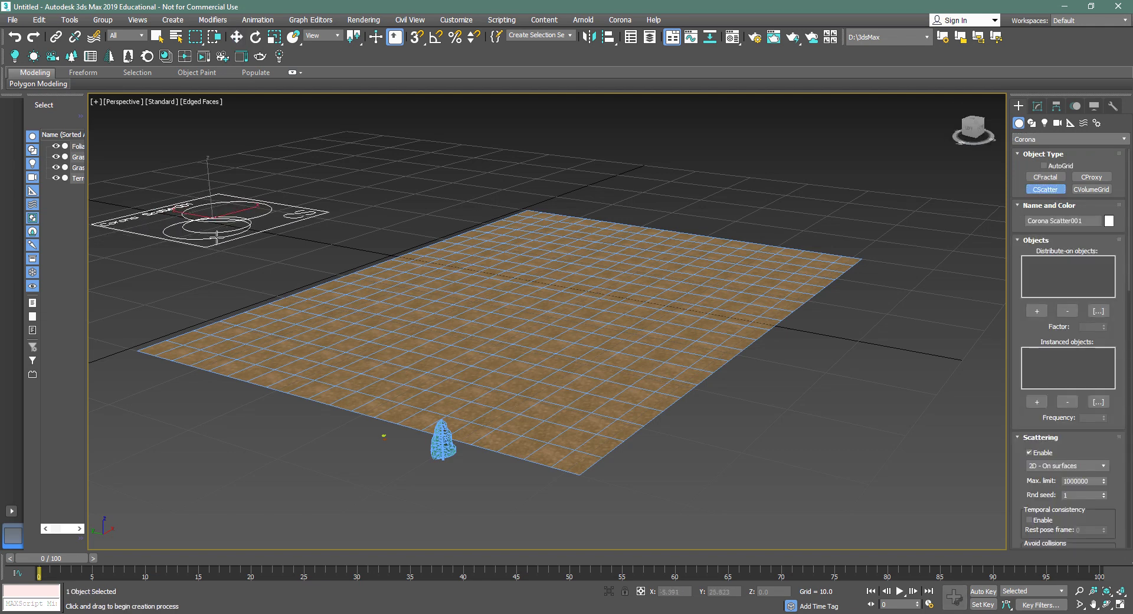
{"action": "middle_click_drag", "start_coordinate": [217, 237], "coordinate": [323, 328]}
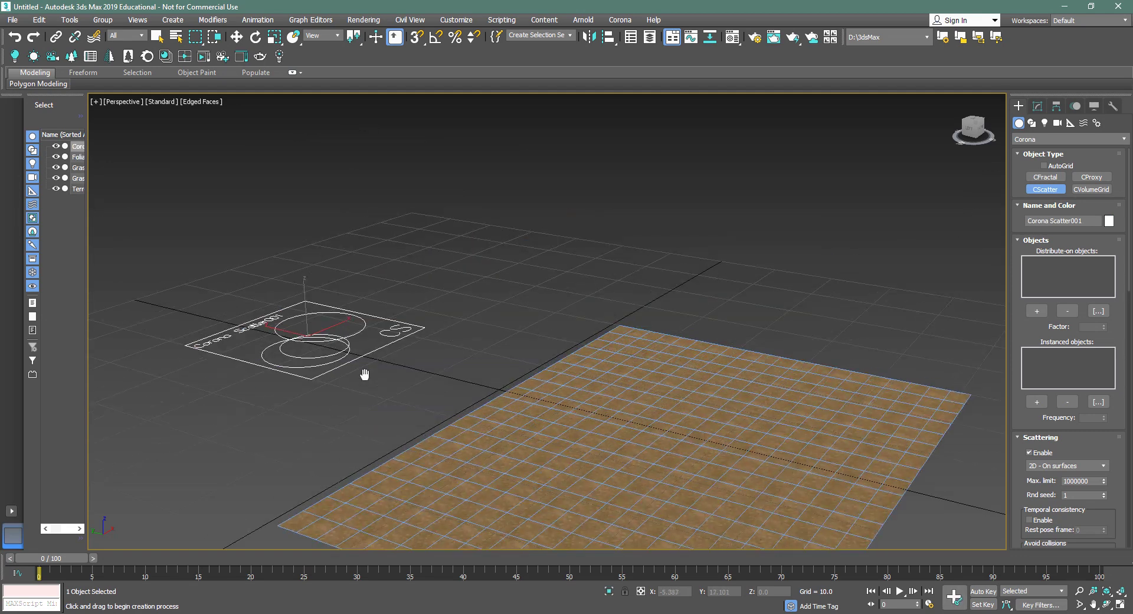
{"action": "scroll", "coordinate": [324, 345], "scroll_direction": "down", "scroll_amount": 3}
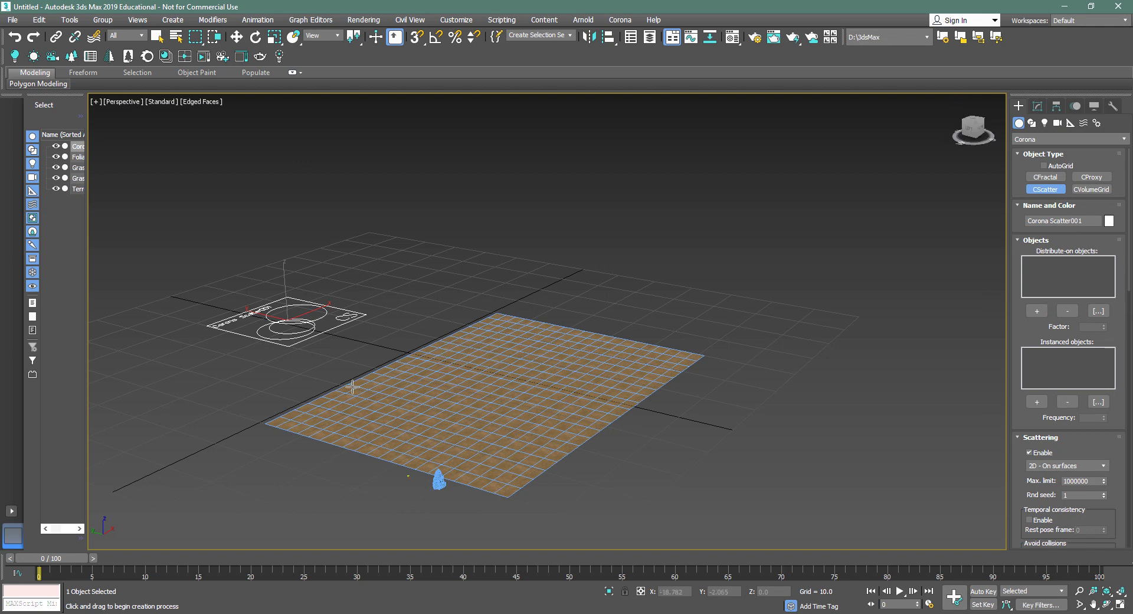
Step: Switch to the Modify panel and inspect the small grass object up close
{"action": "left_click", "coordinate": [1038, 105]}
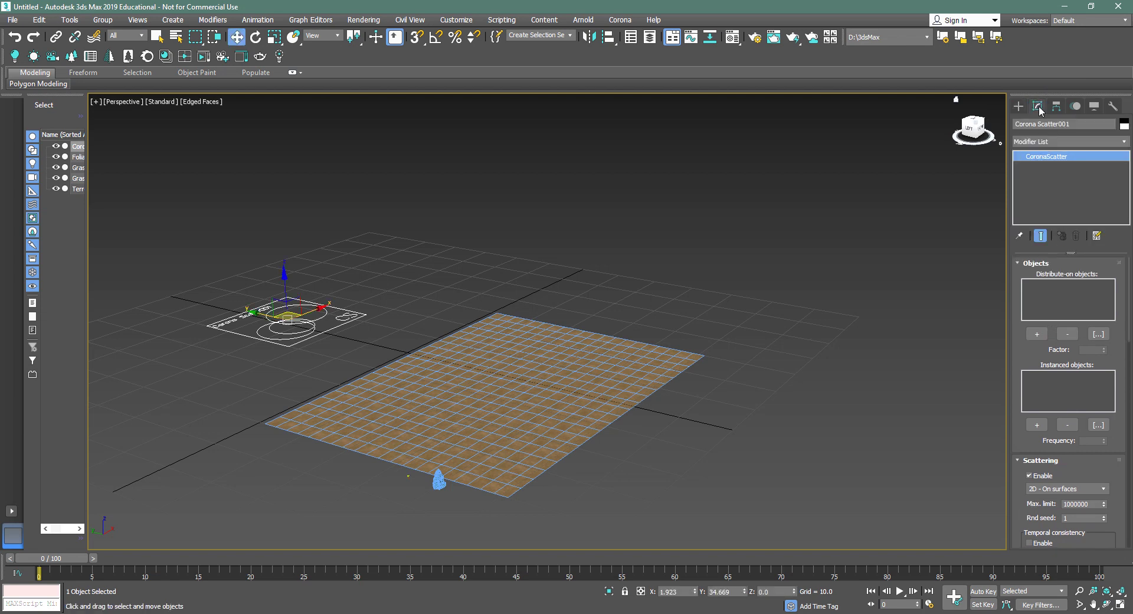
{"action": "mouse_move", "coordinate": [624, 493]}
{"action": "middle_mouse_down", "text": "alt"}
{"action": "mouse_move", "coordinate": [606, 424]}
{"action": "mouse_move", "coordinate": [429, 406]}
{"action": "middle_mouse_up", "text": "alt"}
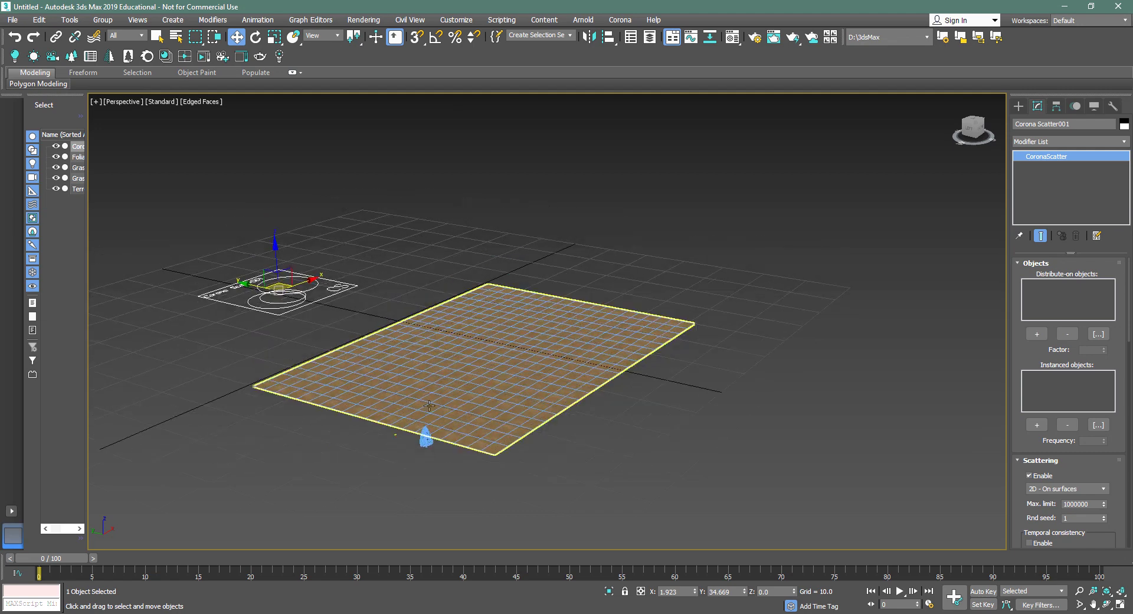
{"action": "scroll", "coordinate": [481, 426], "scroll_direction": "up", "scroll_amount": 2}
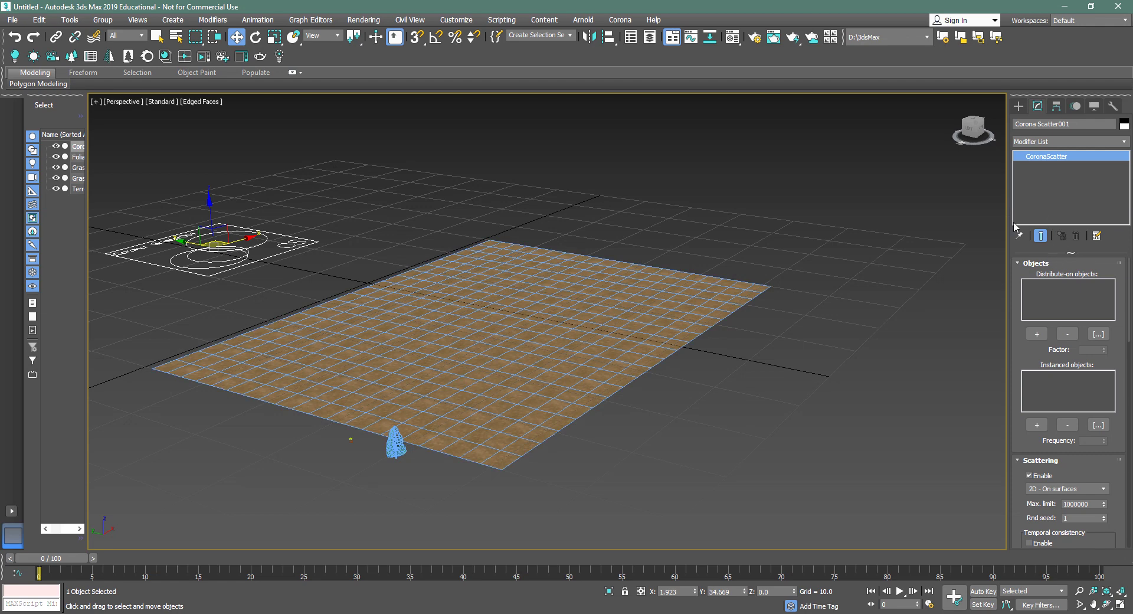
{"action": "scroll", "coordinate": [352, 438], "scroll_direction": "up", "scroll_amount": 5}
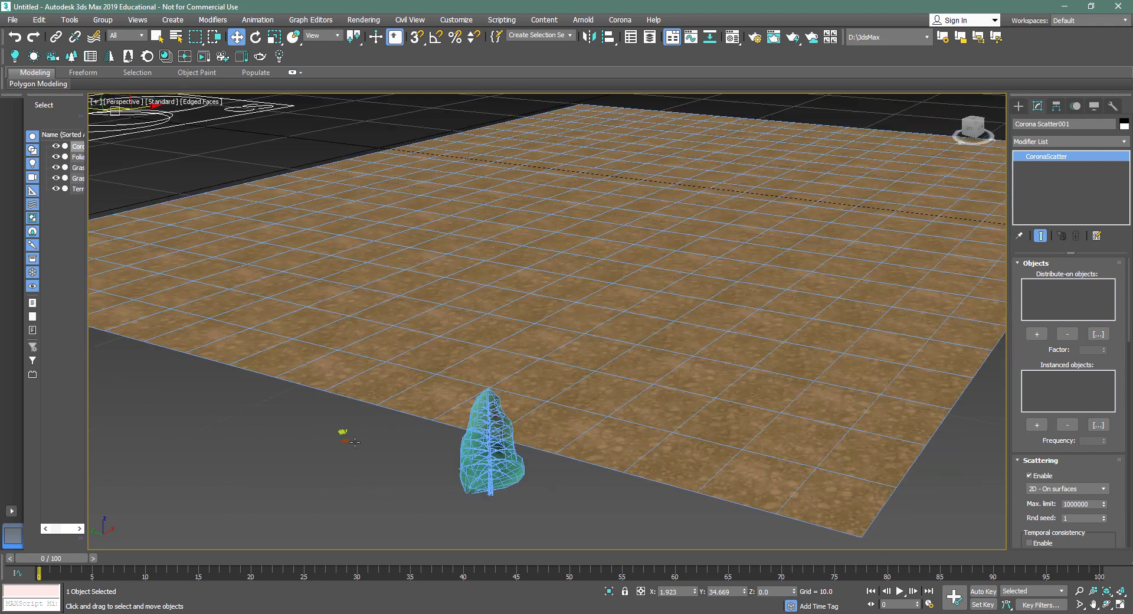
{"action": "left_click", "coordinate": [345, 439]}
{"action": "scroll", "coordinate": [345, 442], "scroll_direction": "up", "scroll_amount": 2}
{"action": "scroll", "coordinate": [345, 441], "scroll_direction": "up", "scroll_amount": 2}
{"action": "scroll", "coordinate": [344, 441], "scroll_direction": "up", "scroll_amount": 2}
{"action": "scroll", "coordinate": [345, 442], "scroll_direction": "up", "scroll_amount": 2}
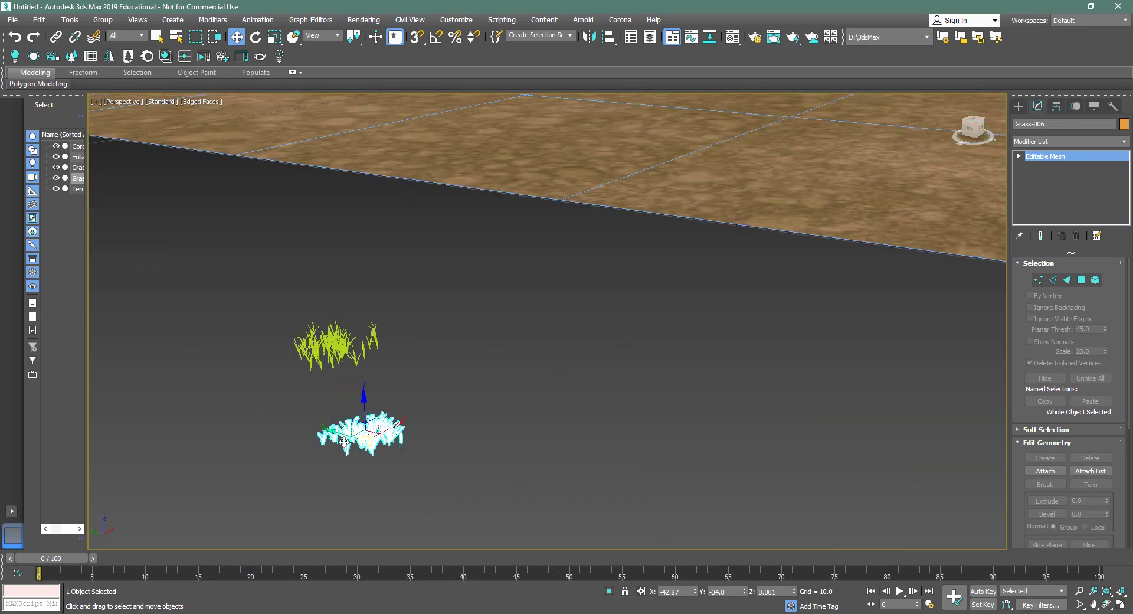
{"action": "scroll", "coordinate": [344, 441], "scroll_direction": "down", "scroll_amount": 4}
{"action": "scroll", "coordinate": [835, 473], "scroll_direction": "down", "scroll_amount": 4}
Step: Inspect the Foliage pine tree, then select Corona Scatter001 to show its parameters
{"action": "middle_click_drag", "start_coordinate": [836, 473], "coordinate": [596, 437], "text": "alt"}
{"action": "scroll", "coordinate": [596, 436], "scroll_direction": "up", "scroll_amount": 3}
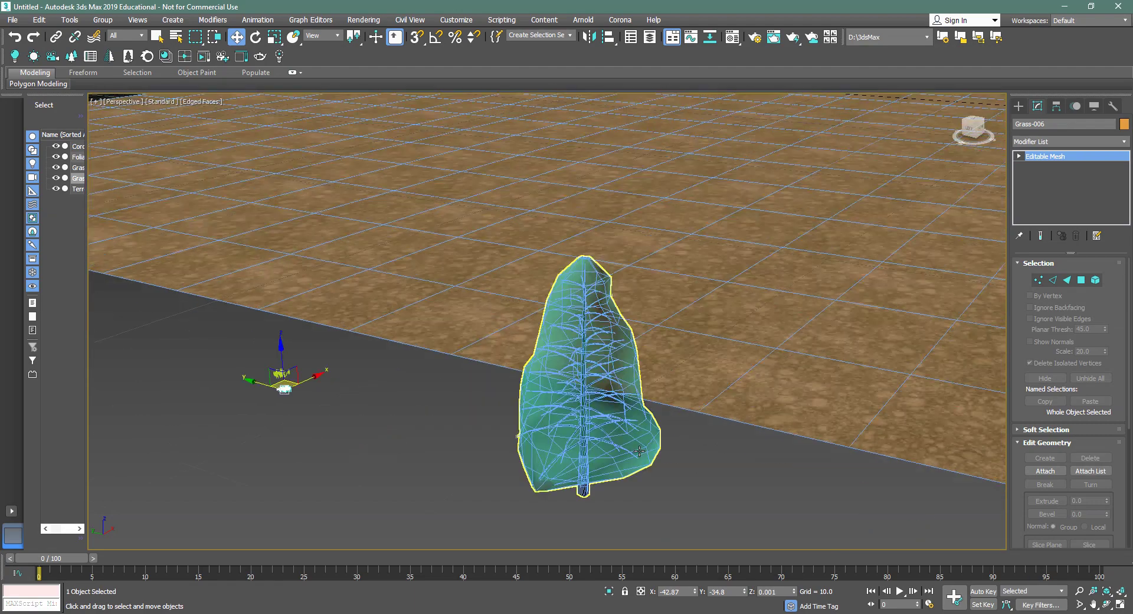
{"action": "left_click", "coordinate": [598, 462]}
{"action": "scroll", "coordinate": [599, 462], "scroll_direction": "up", "scroll_amount": 2}
{"action": "scroll", "coordinate": [654, 437], "scroll_direction": "down", "scroll_amount": 4}
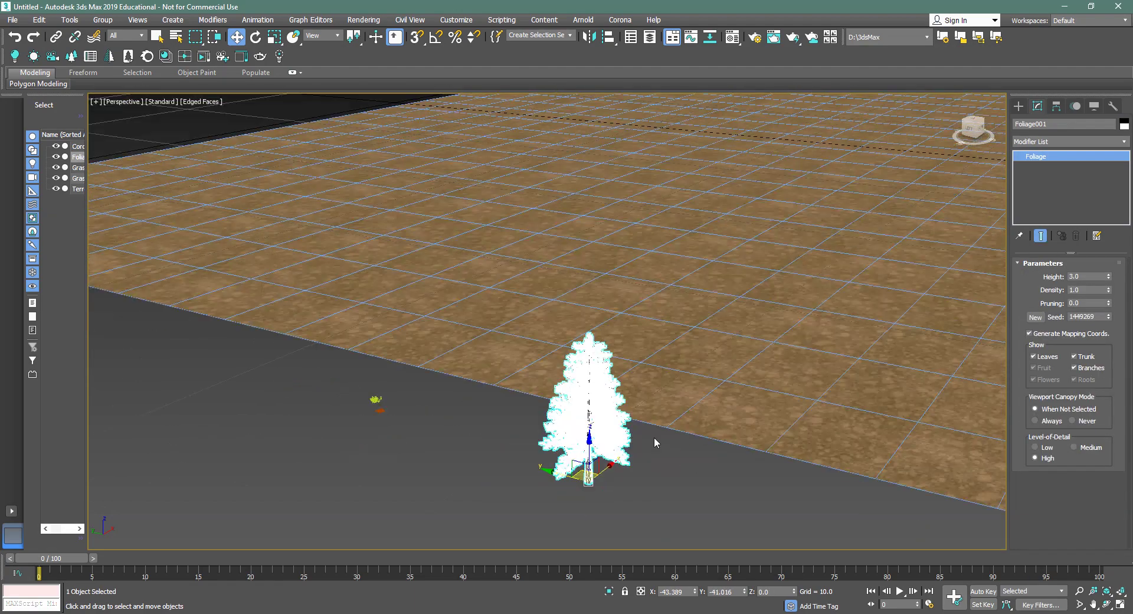
{"action": "scroll", "coordinate": [654, 440], "scroll_direction": "down", "scroll_amount": 2}
{"action": "middle_click_drag", "start_coordinate": [653, 440], "coordinate": [598, 487]}
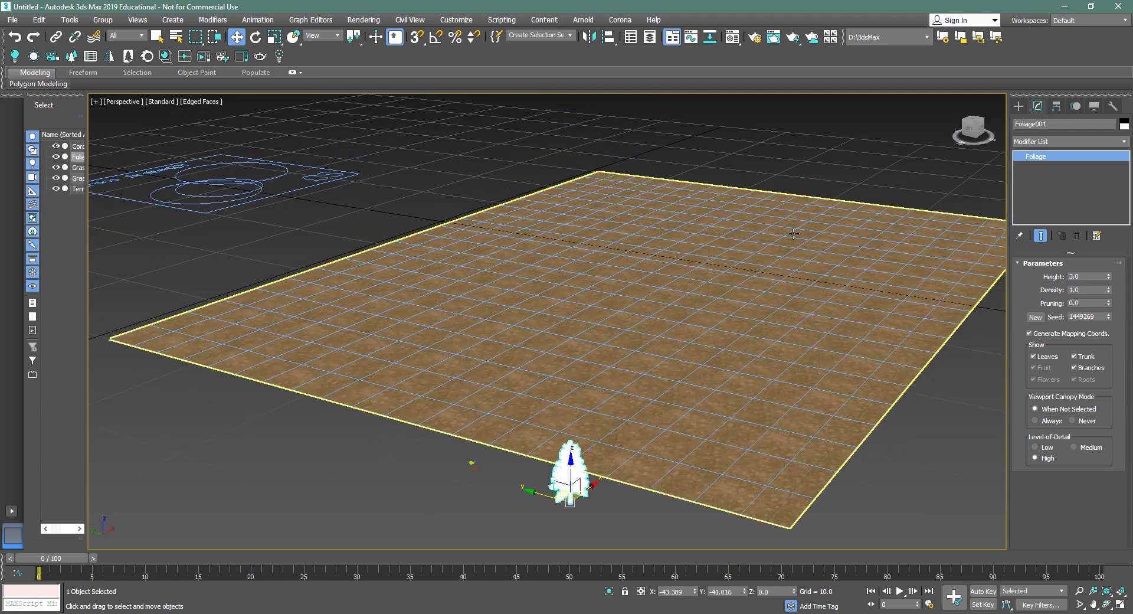
{"action": "left_click", "coordinate": [301, 189]}
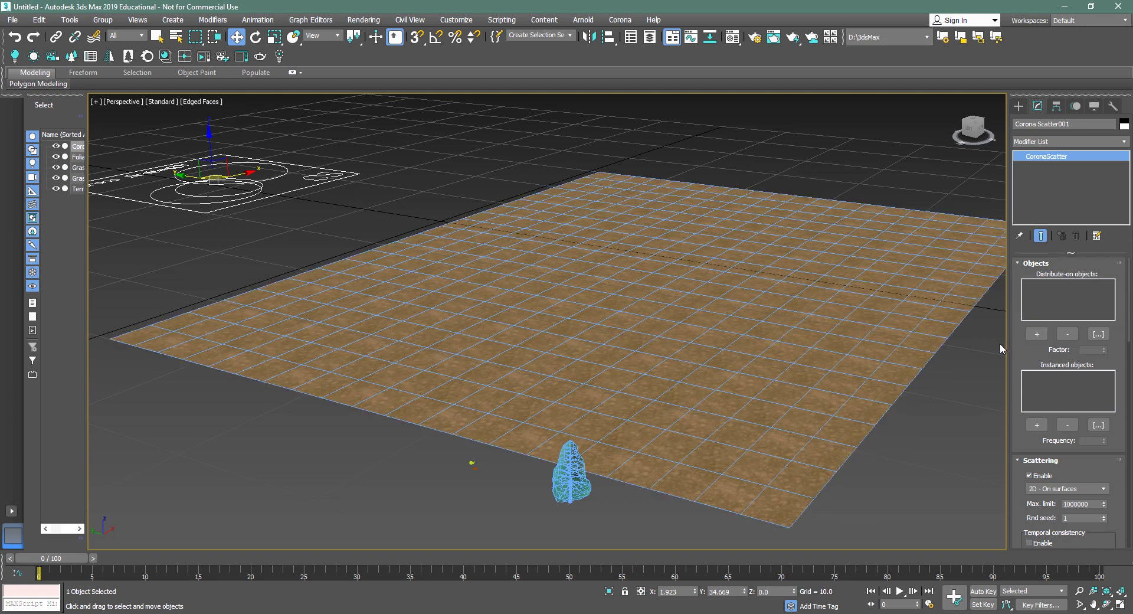
Step: Add the Terreno terrain plane to the scatter's Distribute-on objects list
{"action": "left_click", "coordinate": [1036, 338]}
{"action": "left_click", "coordinate": [793, 350]}
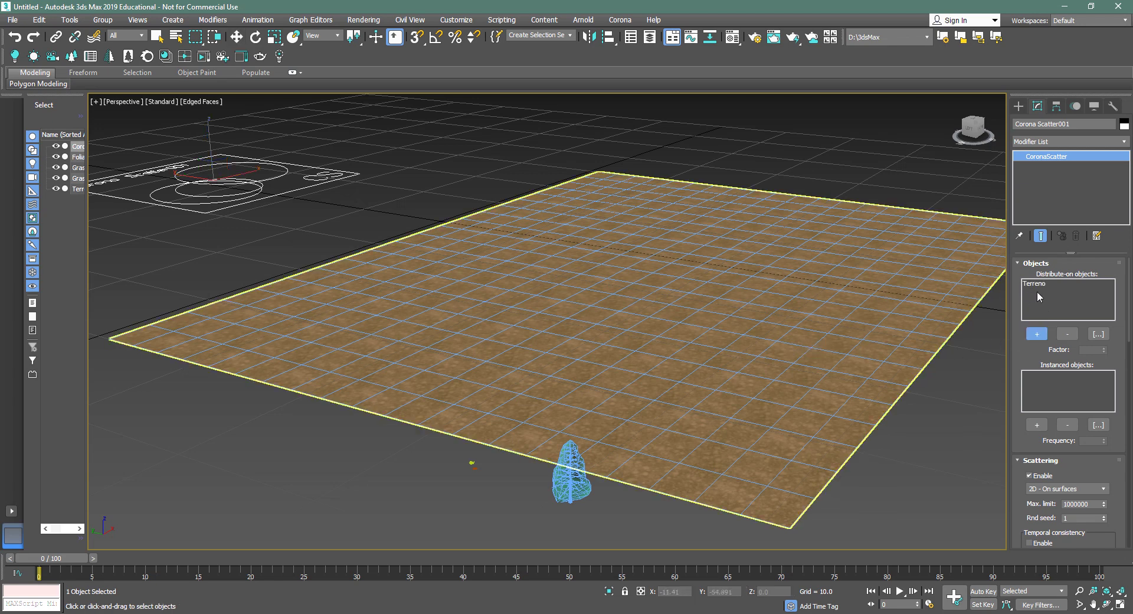
{"action": "scroll", "coordinate": [1044, 295], "scroll_direction": "down", "scroll_amount": 3}
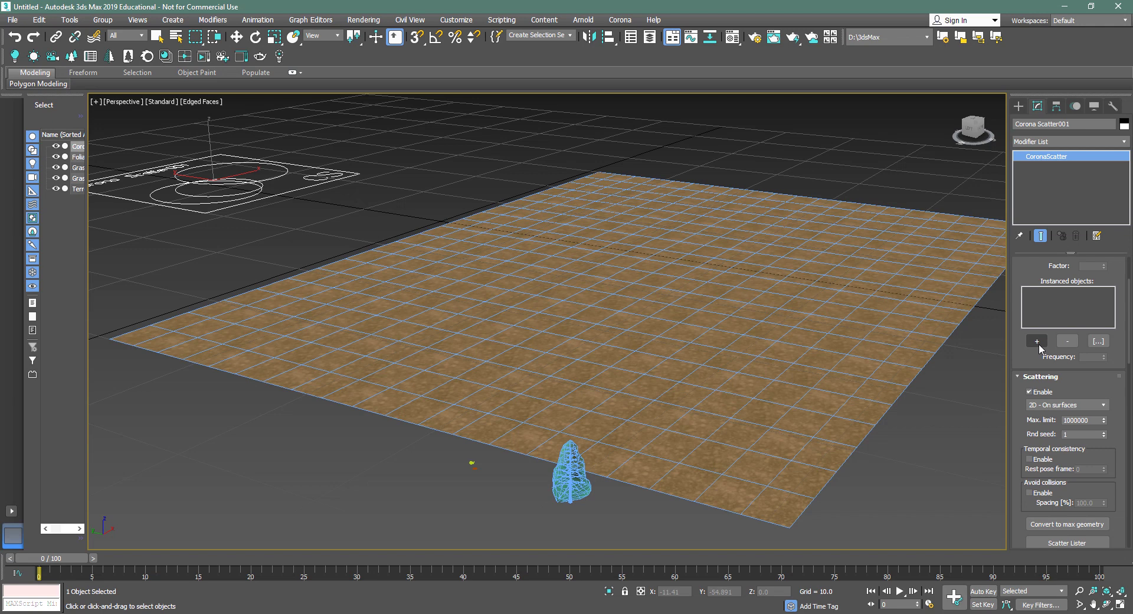
Step: Add the Foliage001 pine tree as the instanced object and remove the mistakenly added Terreno entry
{"action": "left_click", "coordinate": [1038, 344]}
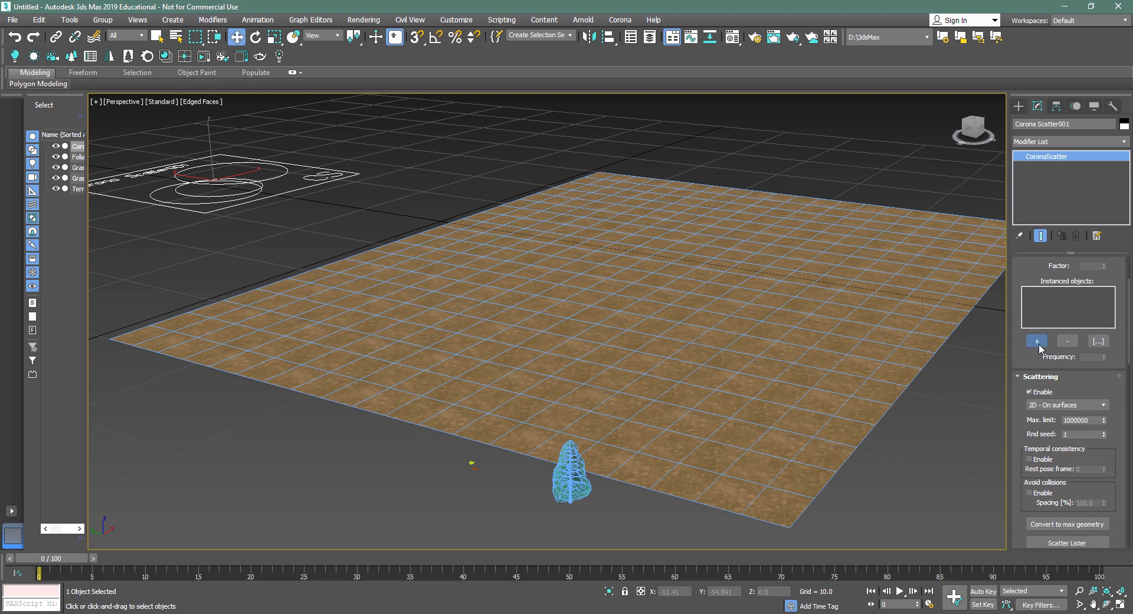
{"action": "left_click", "coordinate": [565, 495]}
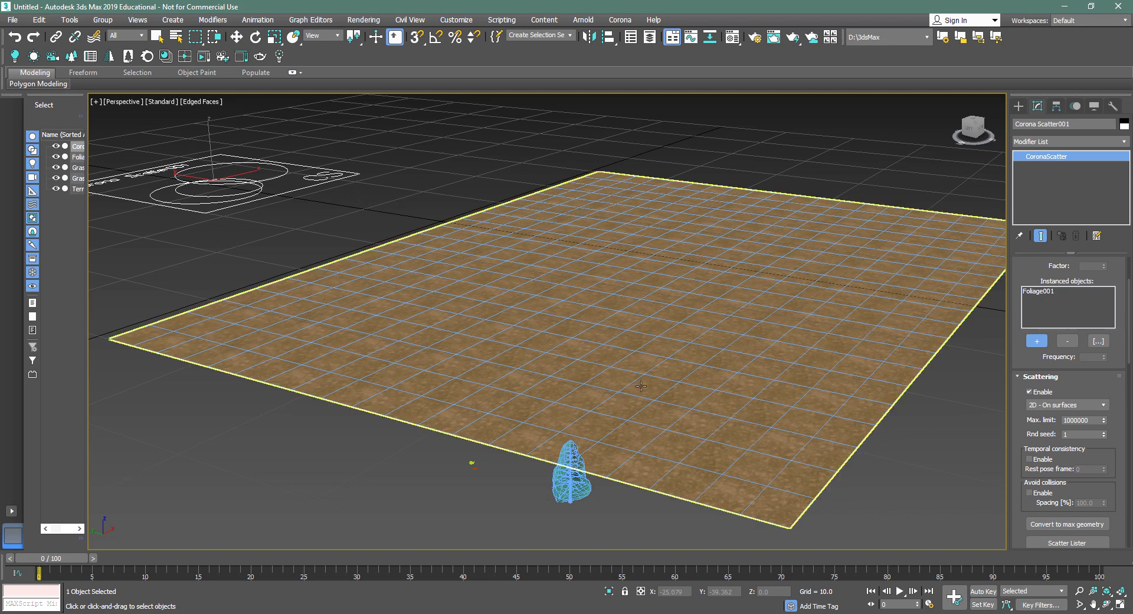
{"action": "left_click", "coordinate": [474, 407]}
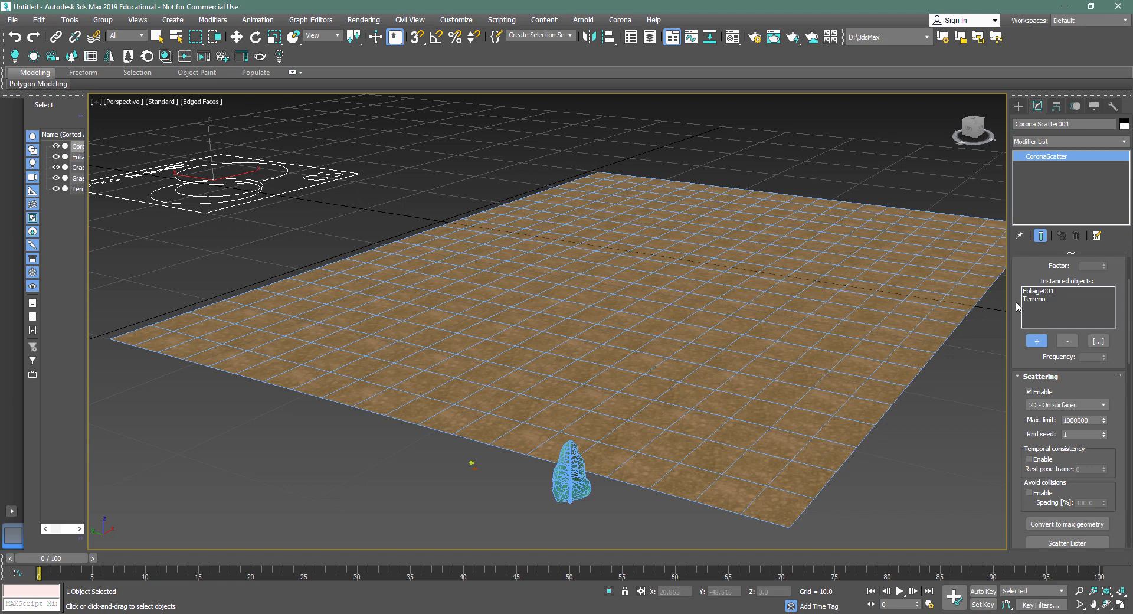
{"action": "left_click", "coordinate": [1038, 299]}
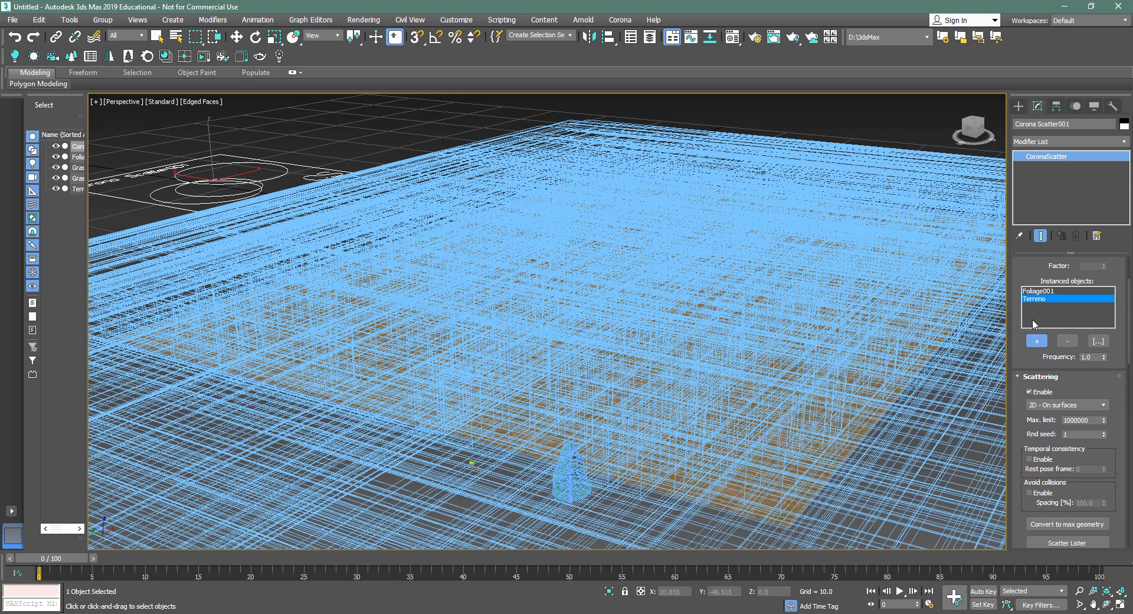
{"action": "left_click", "coordinate": [1066, 341]}
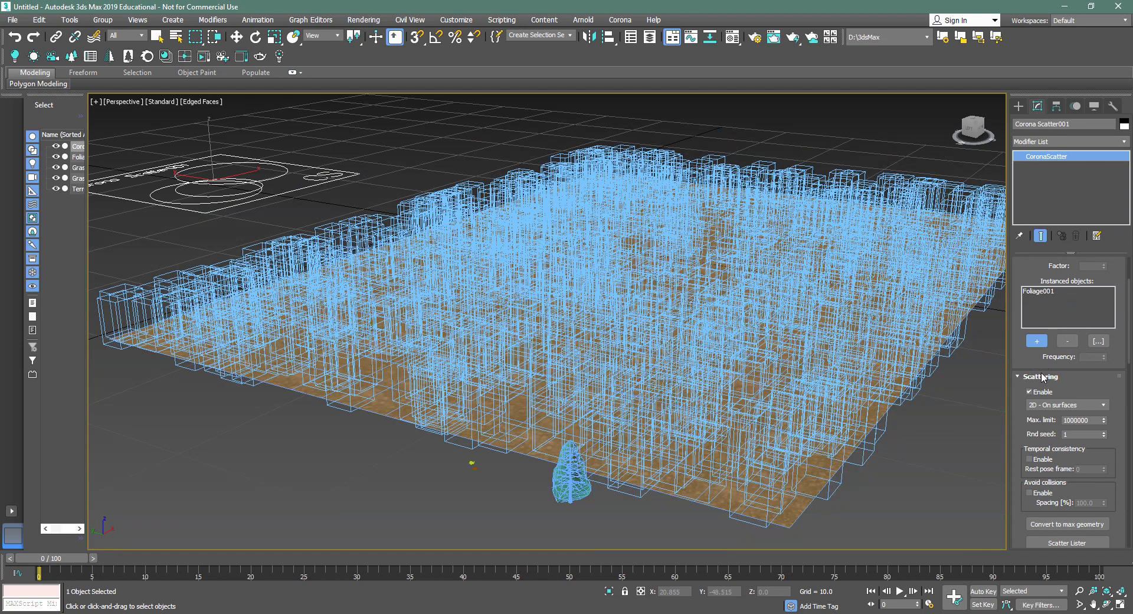
{"action": "scroll", "coordinate": [1009, 266], "scroll_direction": "down", "scroll_amount": 3}
{"action": "scroll", "coordinate": [1026, 290], "scroll_direction": "up", "scroll_amount": 1}
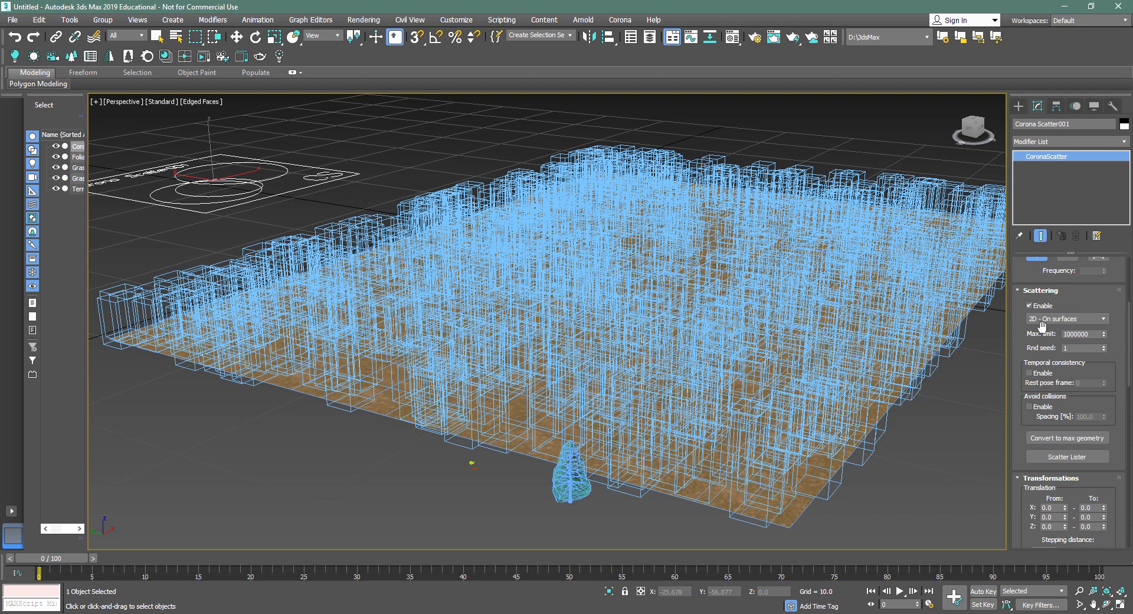
Step: Prevent tree overlap and set Translation To values X 0.29, Y 0.89, Z 0.0
{"action": "left_click", "coordinate": [1029, 407]}
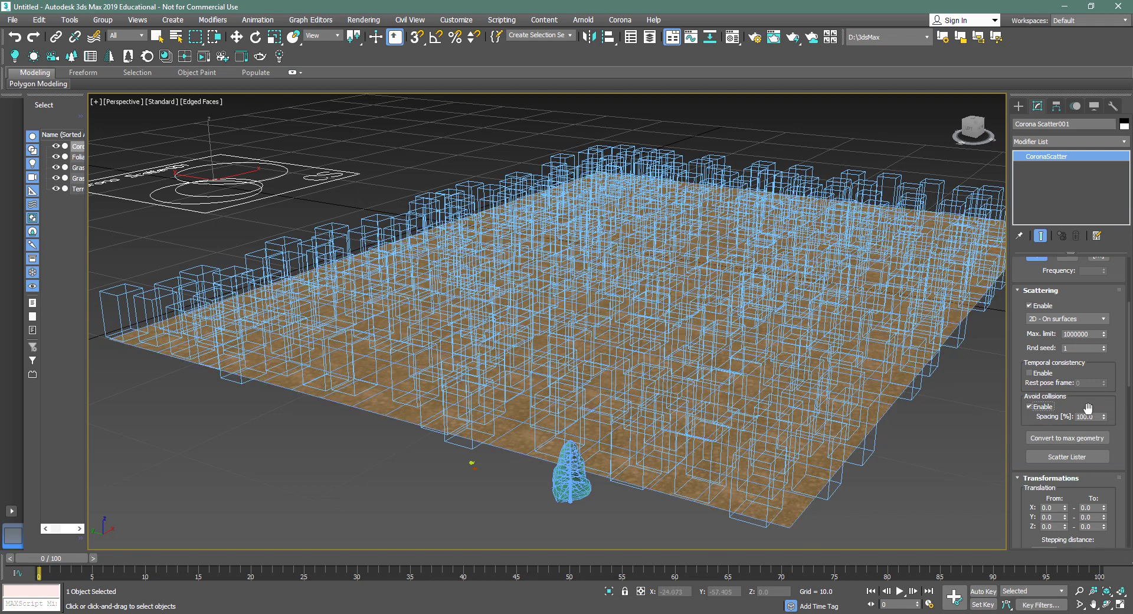
{"action": "left_click_drag", "start_coordinate": [1087, 409], "coordinate": [1084, 275]}
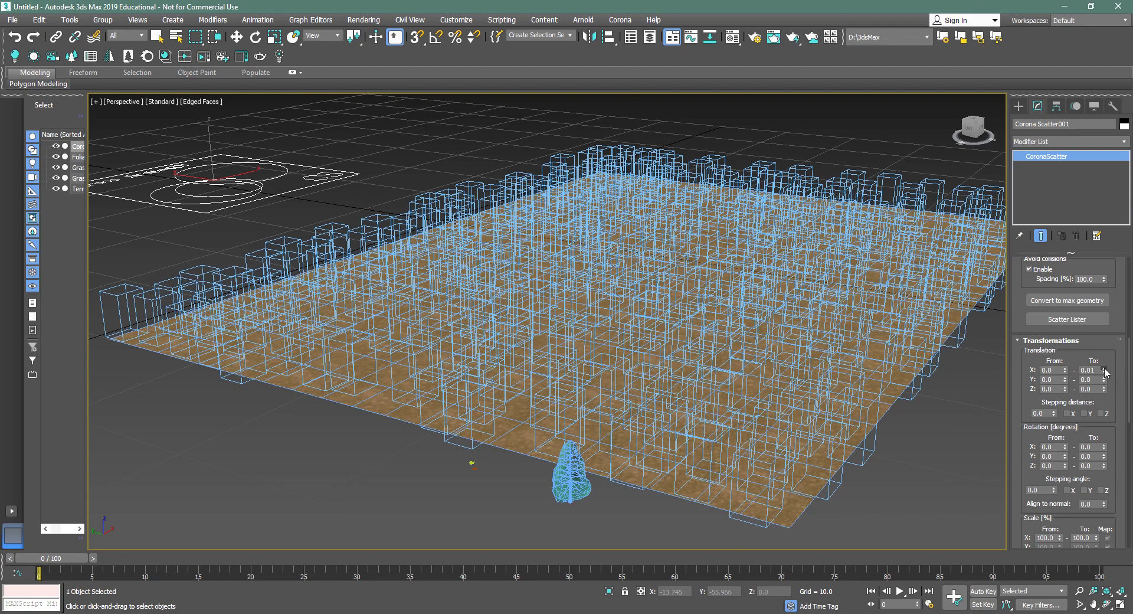
{"action": "left_click_drag", "start_coordinate": [1104, 369], "coordinate": [1109, 287]}
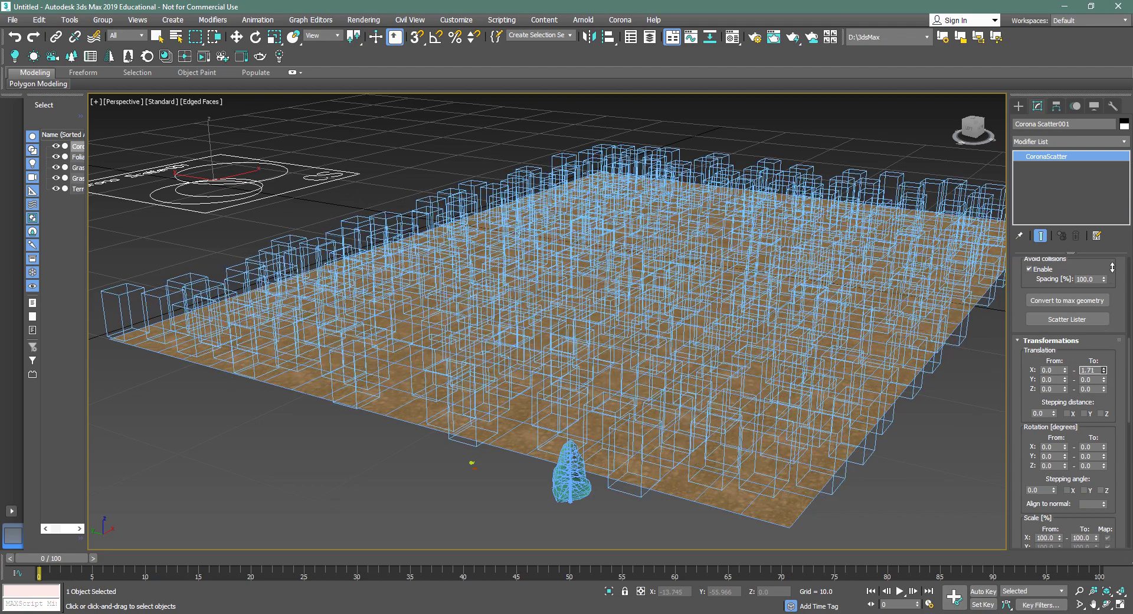
{"action": "left_click_drag", "start_coordinate": [1109, 287], "coordinate": [1094, 398]}
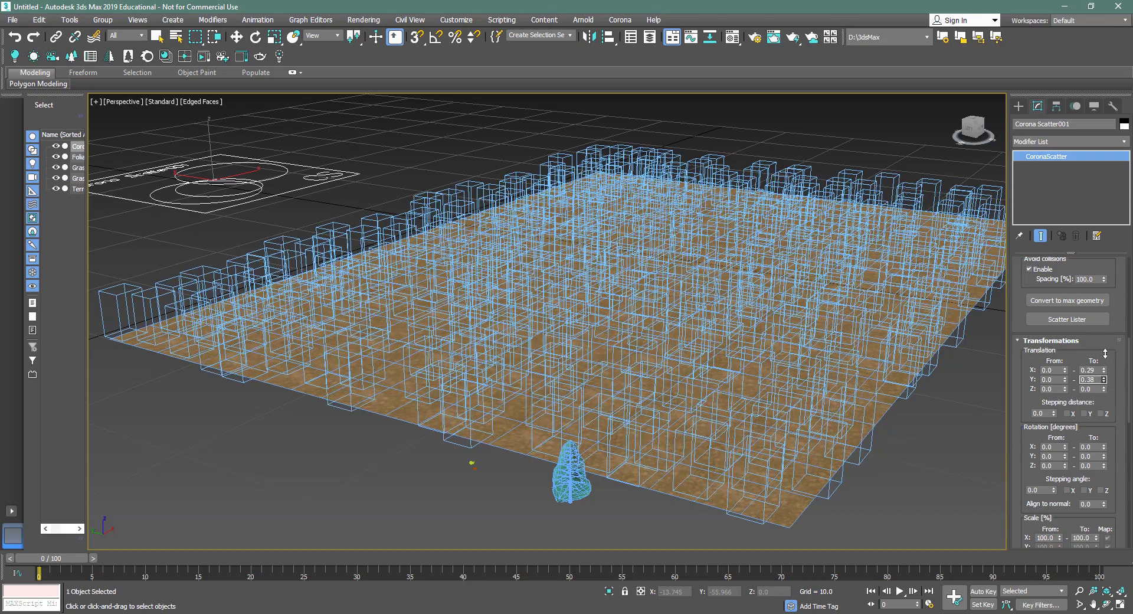
{"action": "left_click_drag", "start_coordinate": [1103, 380], "coordinate": [1107, 342]}
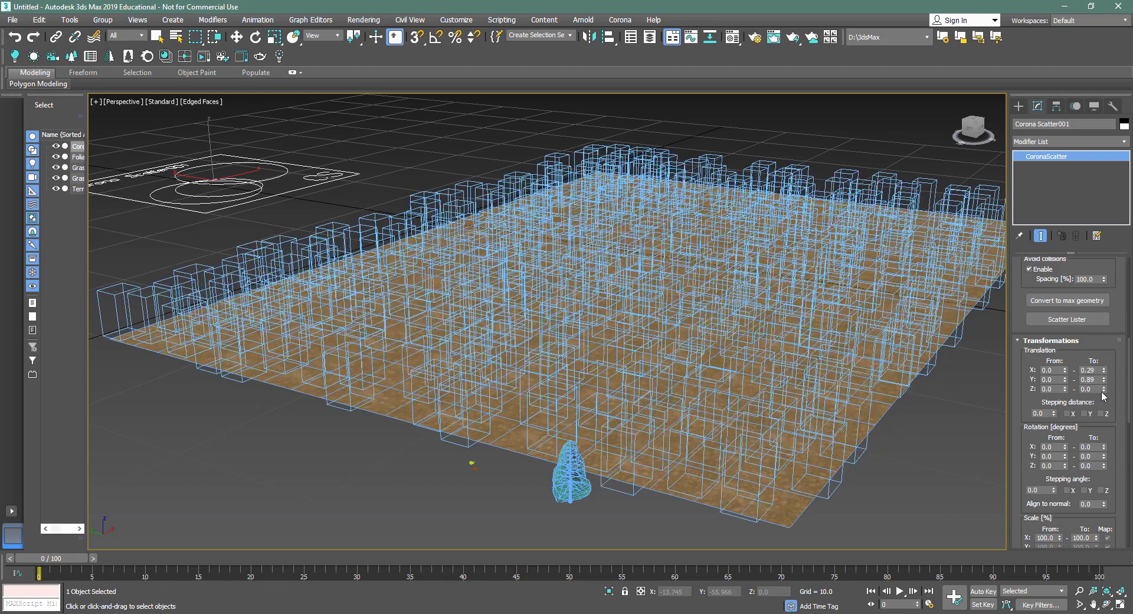
{"action": "left_click_drag", "start_coordinate": [1103, 389], "coordinate": [1101, 373]}
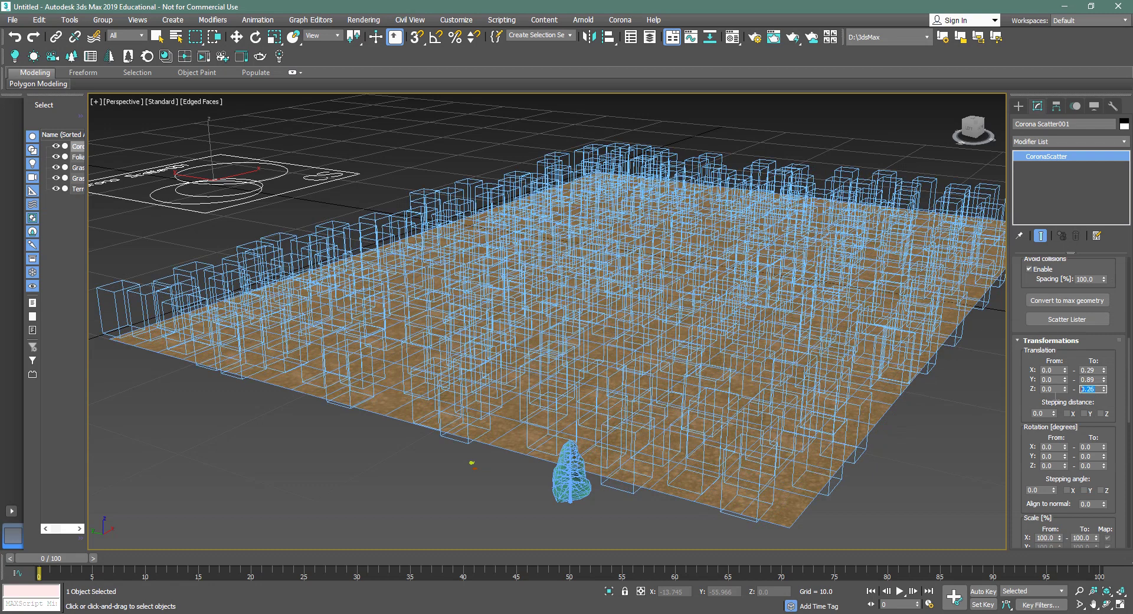
{"action": "type", "text": "0"}
{"action": "key", "text": "Return"}
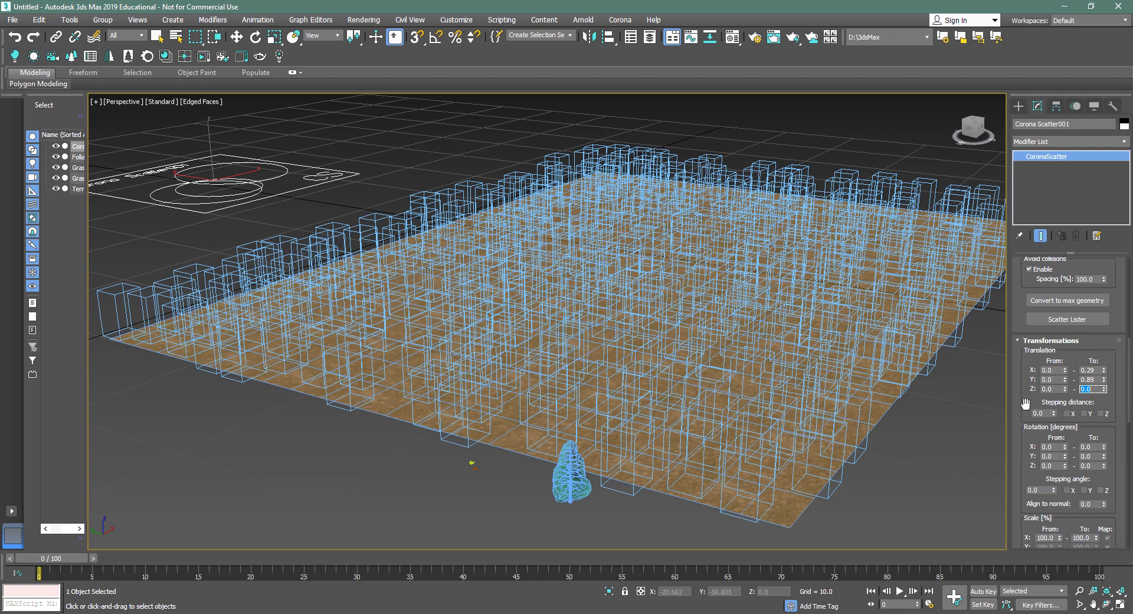
{"action": "left_click_drag", "start_coordinate": [1026, 408], "coordinate": [1027, 345]}
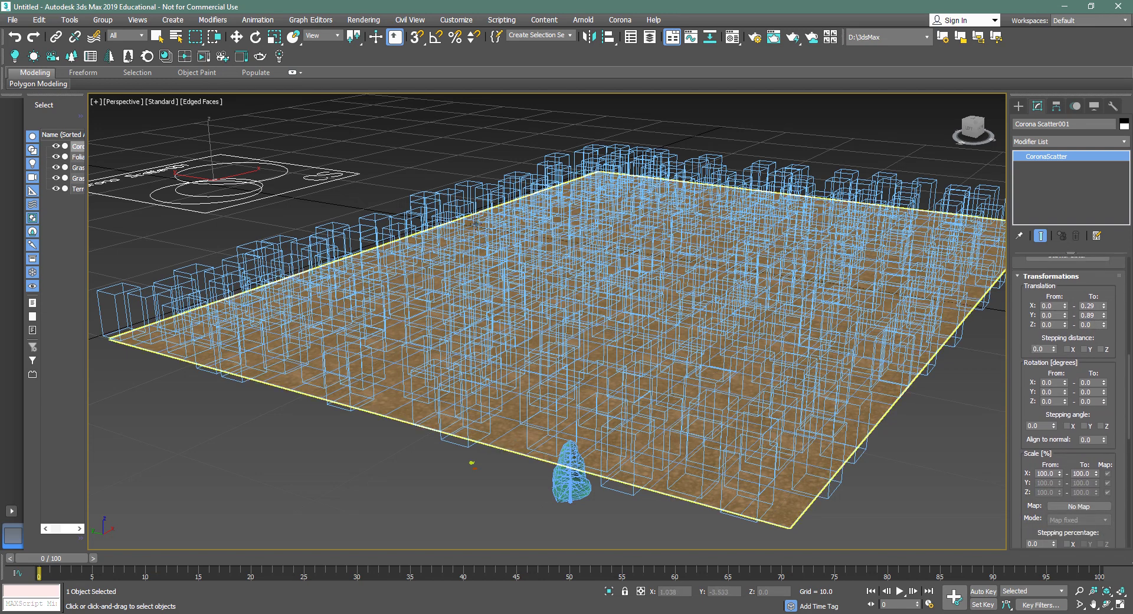
Step: Start the Corona interactive render and orbit down to a low, close view of the forest
{"action": "left_click", "coordinate": [204, 56]}
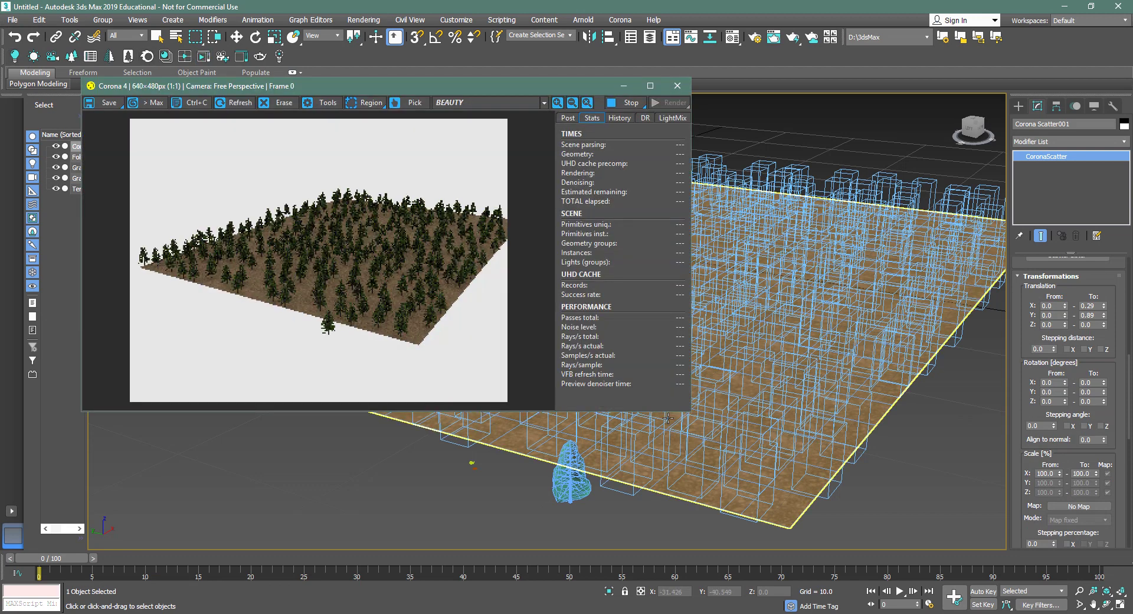
{"action": "mouse_move", "coordinate": [732, 472]}
{"action": "middle_mouse_down", "text": "alt"}
{"action": "mouse_move", "coordinate": [797, 258]}
{"action": "mouse_move", "coordinate": [779, 321]}
{"action": "mouse_move", "coordinate": [788, 291]}
{"action": "middle_mouse_up", "text": "alt"}
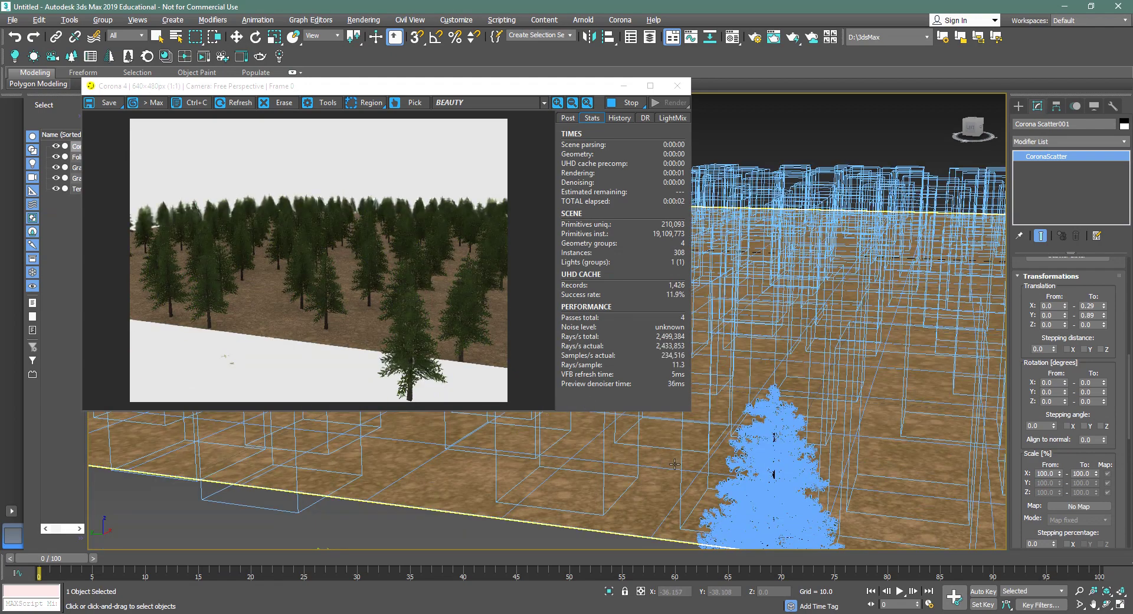
{"action": "middle_click_drag", "start_coordinate": [674, 464], "coordinate": [738, 408], "text": "alt"}
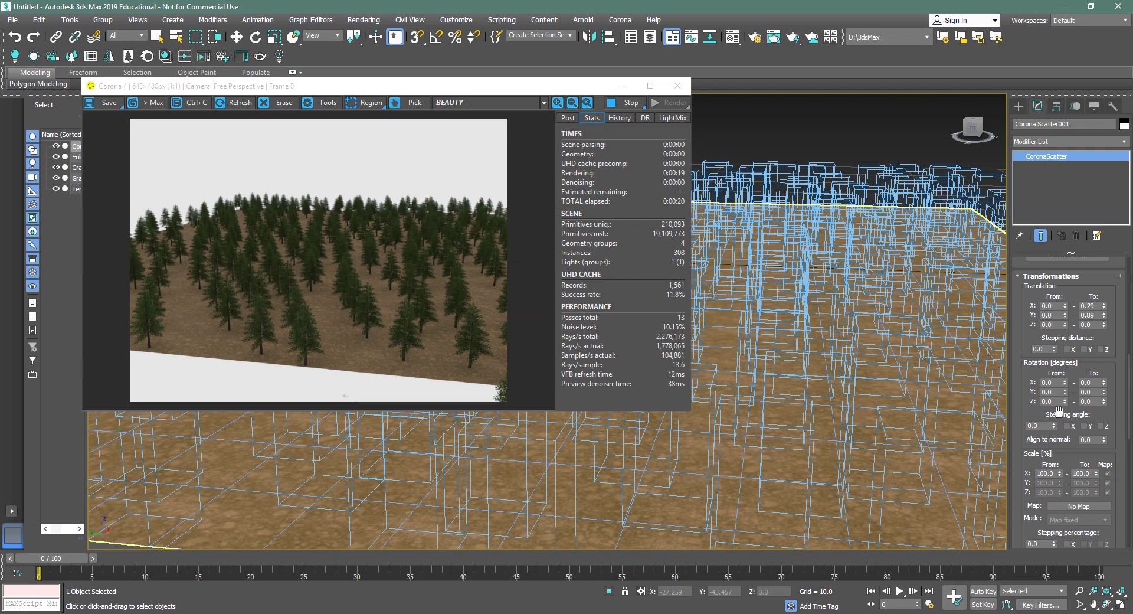
Step: Set the Z rotation range to 0–90 degrees, after briefly trying a 15-degree minimum
{"action": "double_click", "coordinate": [1046, 401]}
{"action": "key", "text": "Tab"}
{"action": "key", "text": "Return"}
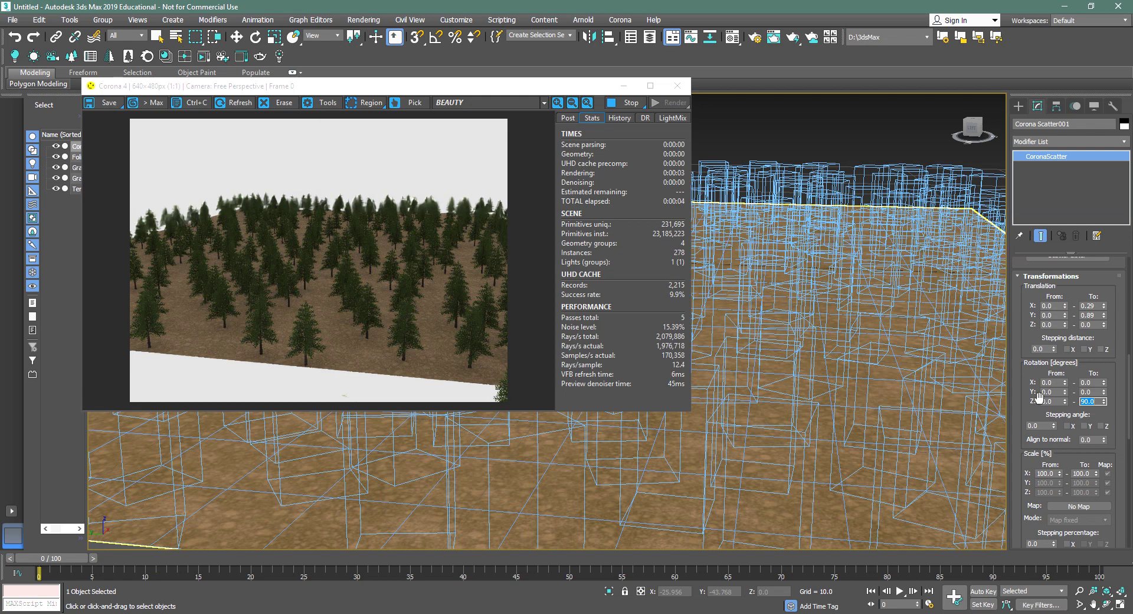
{"action": "left_click", "coordinate": [1048, 401]}
{"action": "type", "text": "15"}
{"action": "key", "text": "Return"}
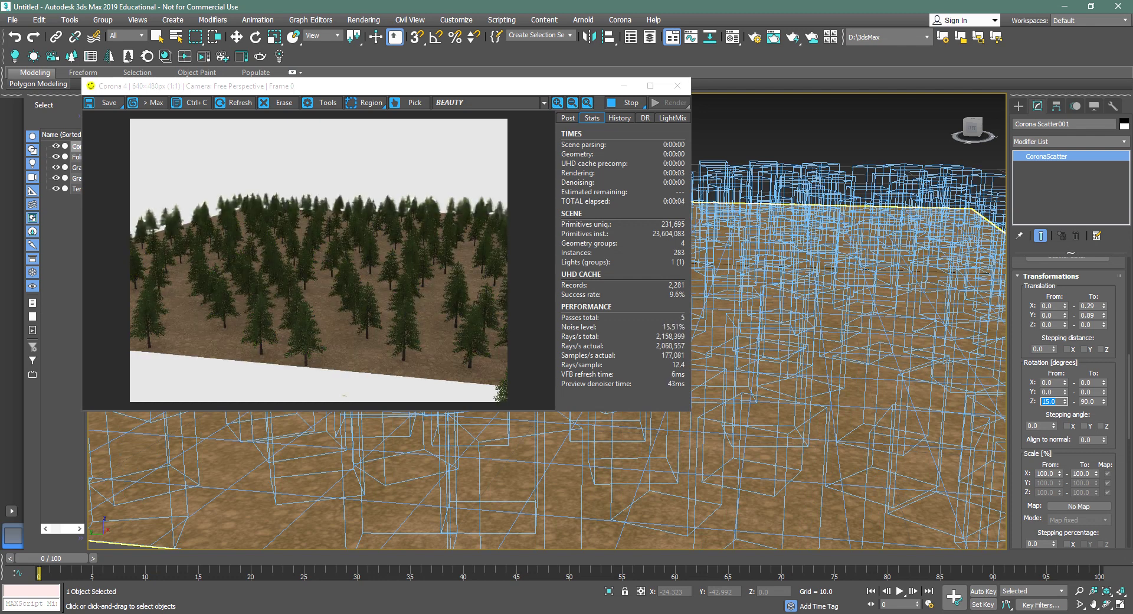
{"action": "type", "text": "0"}
{"action": "key", "text": "Return"}
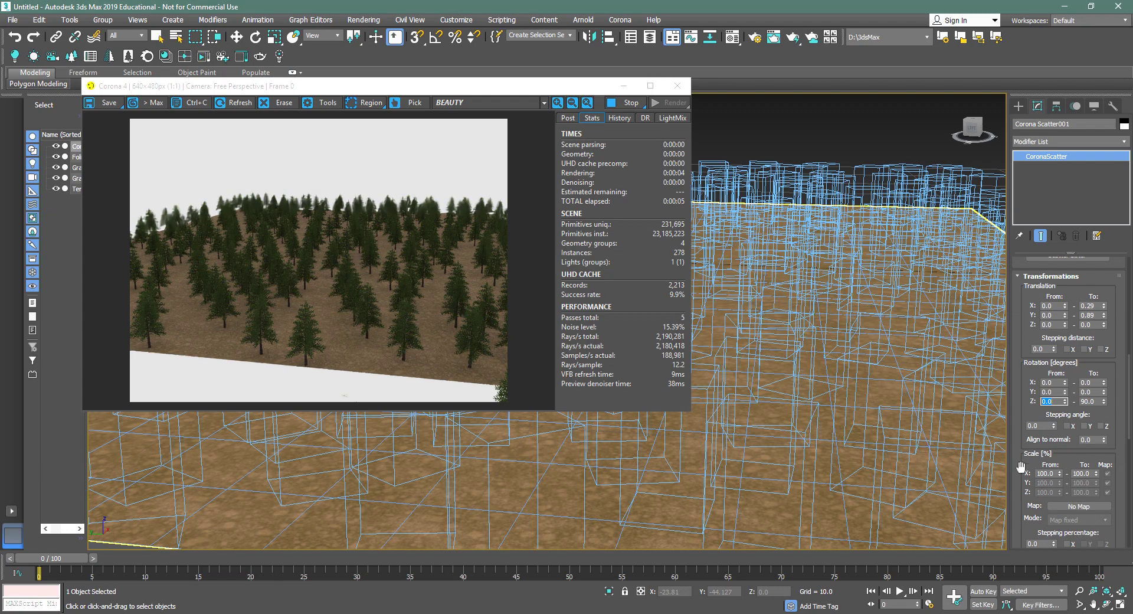
Step: Disable Uniform scale and set the Scale Z minimum to 80%
{"action": "scroll", "coordinate": [1071, 394], "scroll_direction": "down", "scroll_amount": 2}
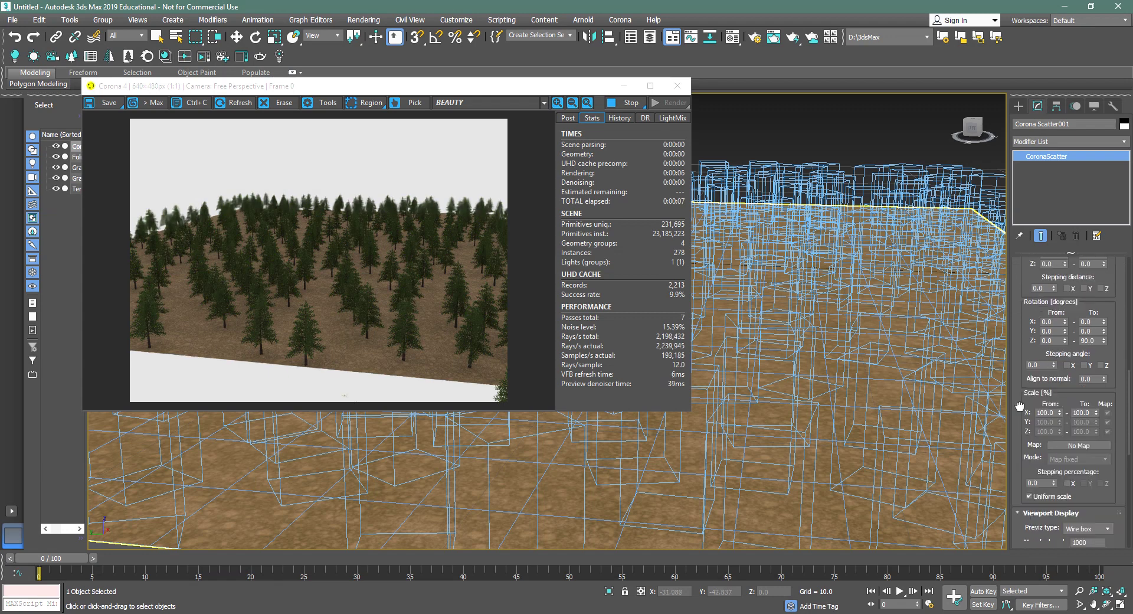
{"action": "scroll", "coordinate": [1071, 394], "scroll_direction": "down", "scroll_amount": 2}
{"action": "scroll", "coordinate": [1072, 394], "scroll_direction": "down", "scroll_amount": 2}
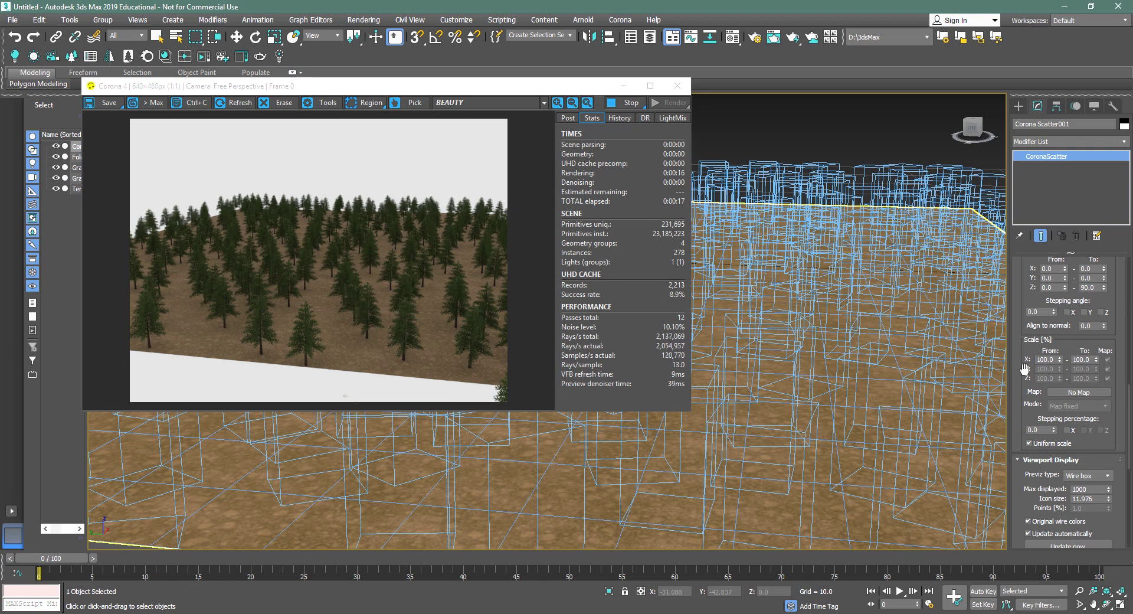
{"action": "left_click", "coordinate": [1029, 443]}
{"action": "double_click", "coordinate": [1039, 378]}
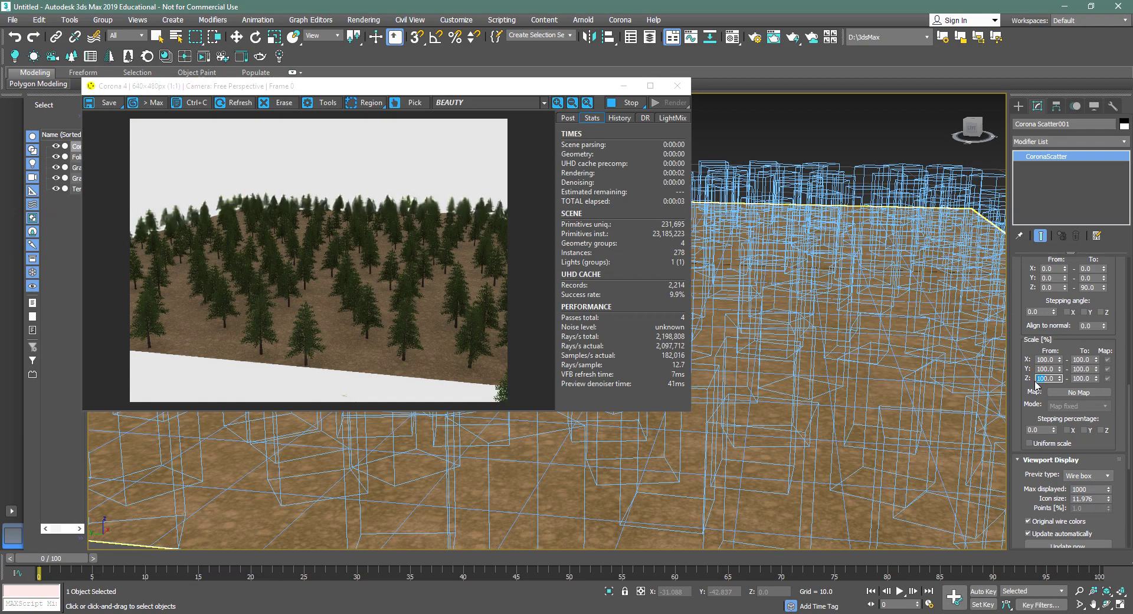
{"action": "type", "text": "80.0"}
{"action": "key", "text": "Return"}
{"action": "key", "text": "Return"}
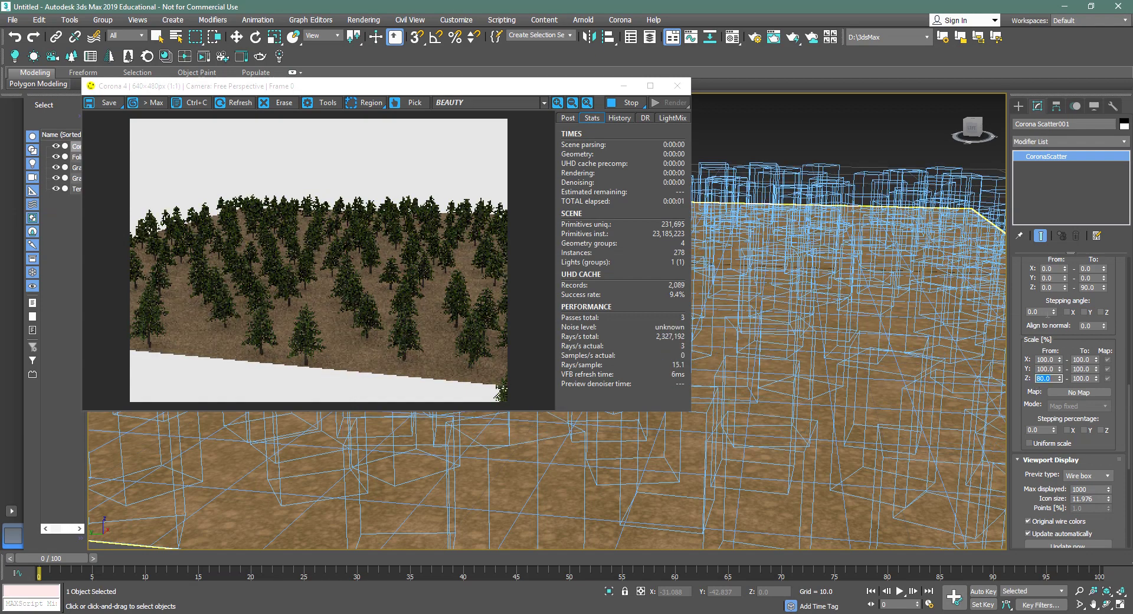
Step: Try a 20% minimum tree height from an edge-on view, then restore it to 80%
{"action": "mouse_move", "coordinate": [856, 378]}
{"action": "middle_mouse_down", "text": "alt"}
{"action": "mouse_move", "coordinate": [855, 431]}
{"action": "mouse_move", "coordinate": [817, 362]}
{"action": "mouse_move", "coordinate": [798, 448]}
{"action": "mouse_move", "coordinate": [808, 406]}
{"action": "middle_mouse_up", "text": "alt"}
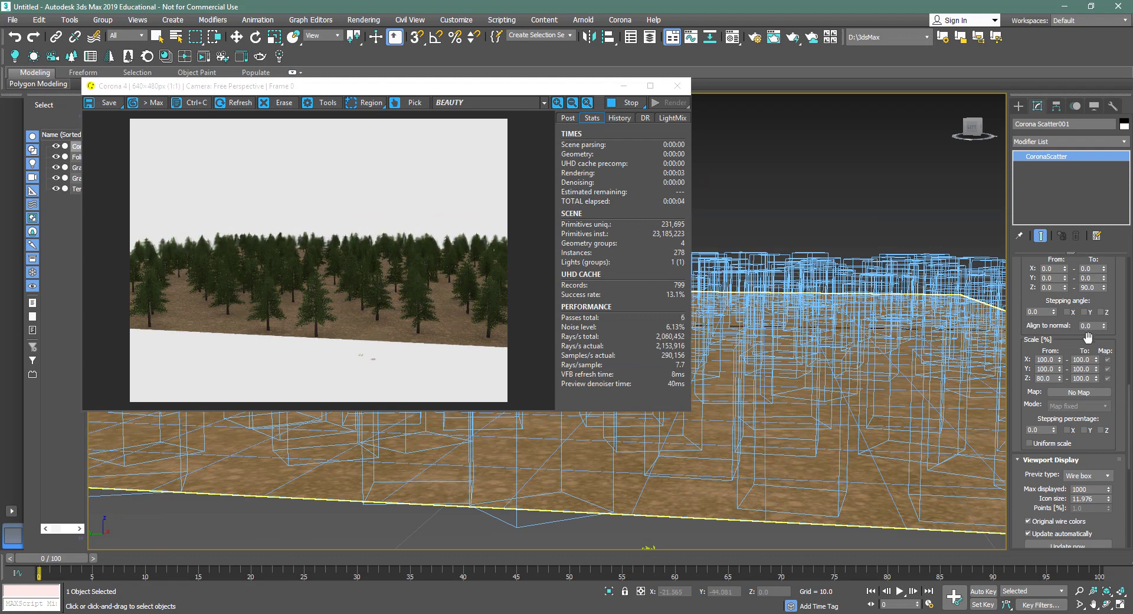
{"action": "double_click", "coordinate": [1046, 378]}
{"action": "type", "text": "20"}
{"action": "key", "text": "Return"}
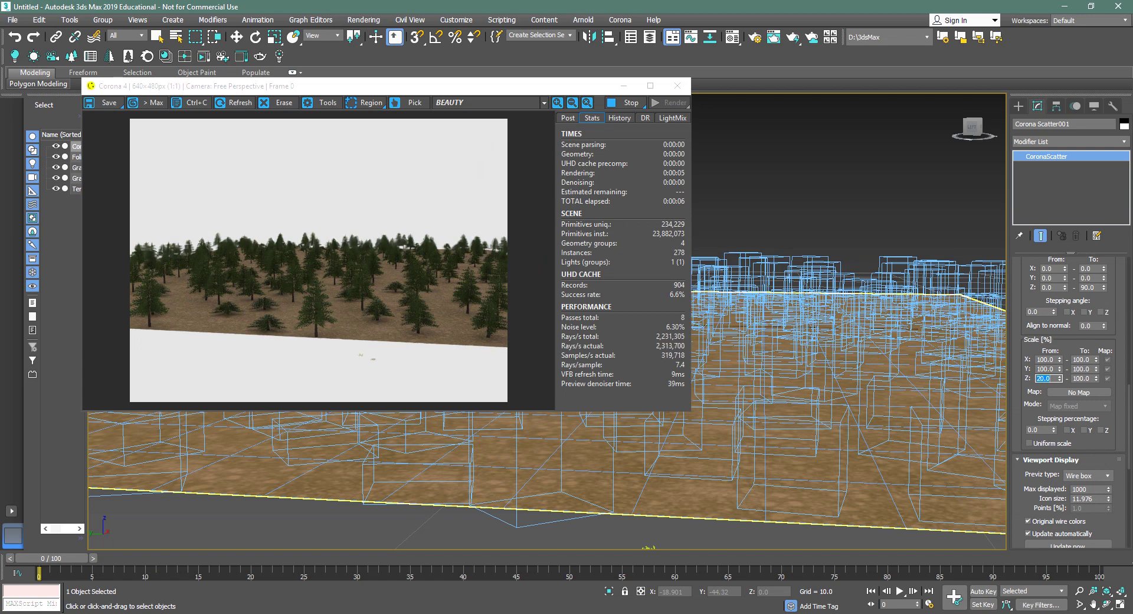
{"action": "type", "text": "0"}
{"action": "key", "text": "Return"}
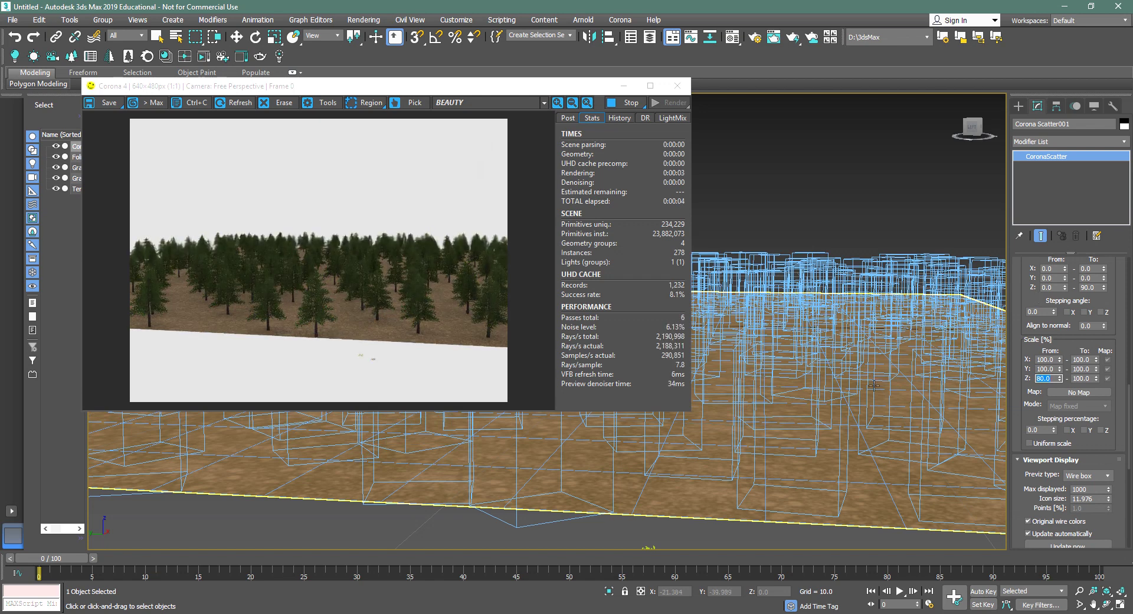
{"action": "mouse_move", "coordinate": [872, 384]}
{"action": "middle_mouse_down"}
{"action": "mouse_move", "coordinate": [790, 450]}
{"action": "mouse_move", "coordinate": [978, 488]}
{"action": "middle_mouse_up"}
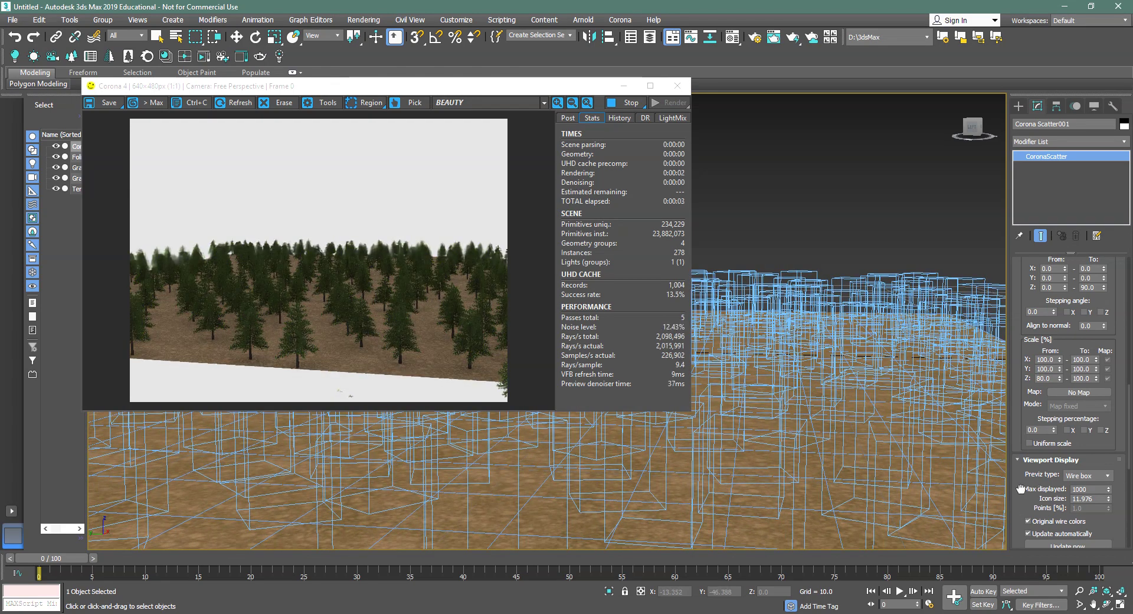
{"action": "left_click_drag", "start_coordinate": [1022, 484], "coordinate": [1022, 279]}
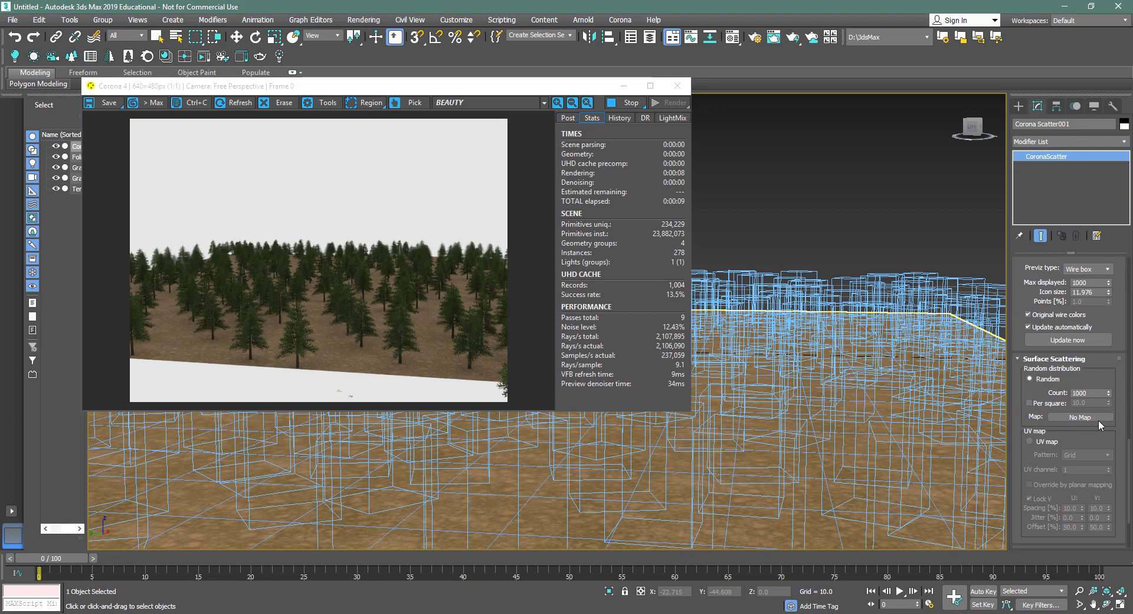
Step: Switch scattering to Per square density and try a 5-unit square
{"action": "mouse_move", "coordinate": [1029, 389]}
{"action": "left_mouse_down"}
{"action": "mouse_move", "coordinate": [1027, 376]}
{"action": "mouse_move", "coordinate": [1027, 393]}
{"action": "left_mouse_up"}
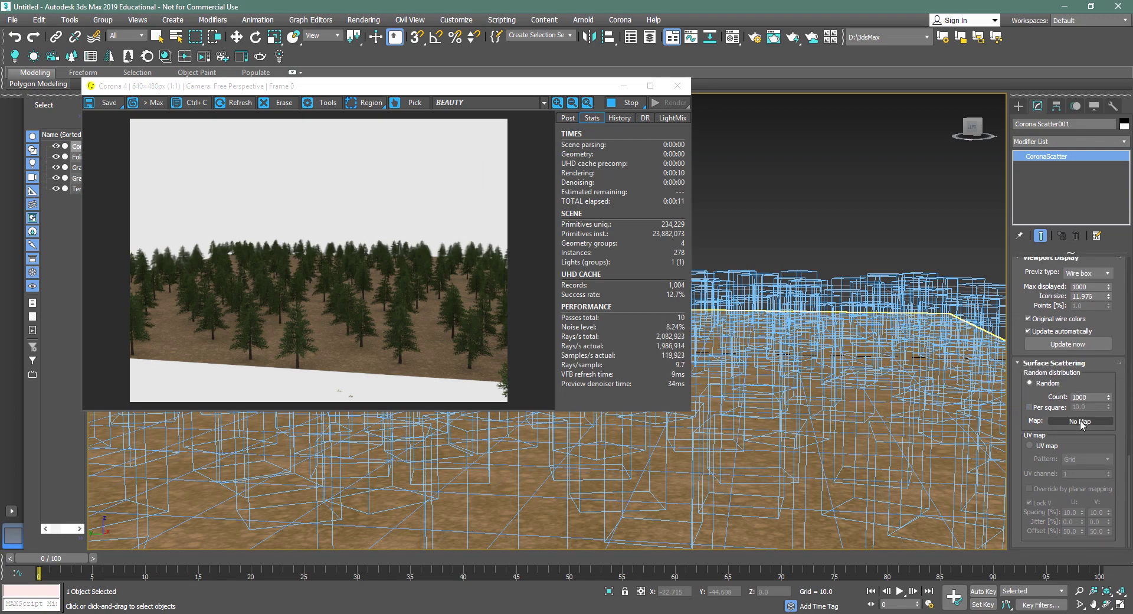
{"action": "middle_click_drag", "start_coordinate": [695, 462], "coordinate": [900, 436], "text": "alt"}
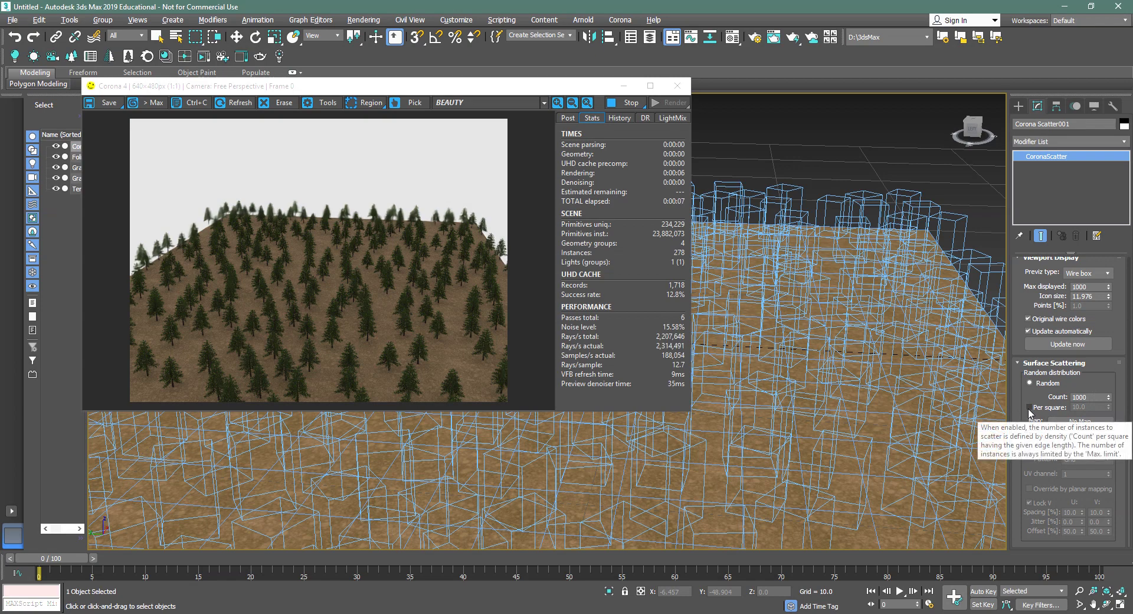
{"action": "left_click", "coordinate": [1029, 407]}
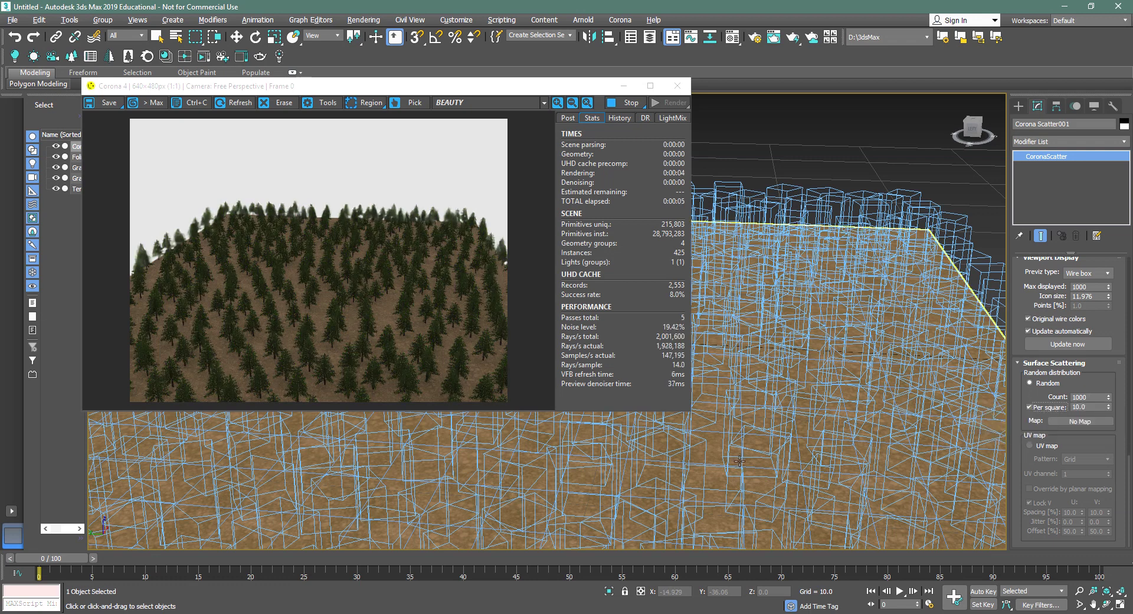
{"action": "double_click", "coordinate": [1079, 407]}
{"action": "type", "text": "5"}
{"action": "key", "text": "Return"}
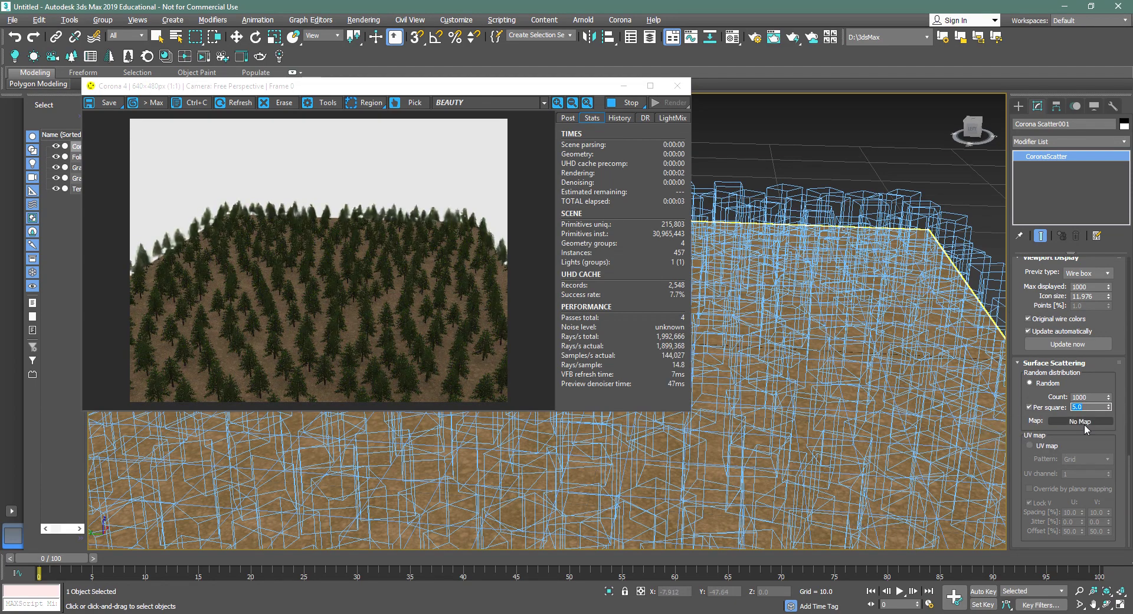
Step: Test a smaller density square, then restore the square size to 10.0 units
{"action": "double_click", "coordinate": [1074, 407]}
{"action": "type", "text": "1"}
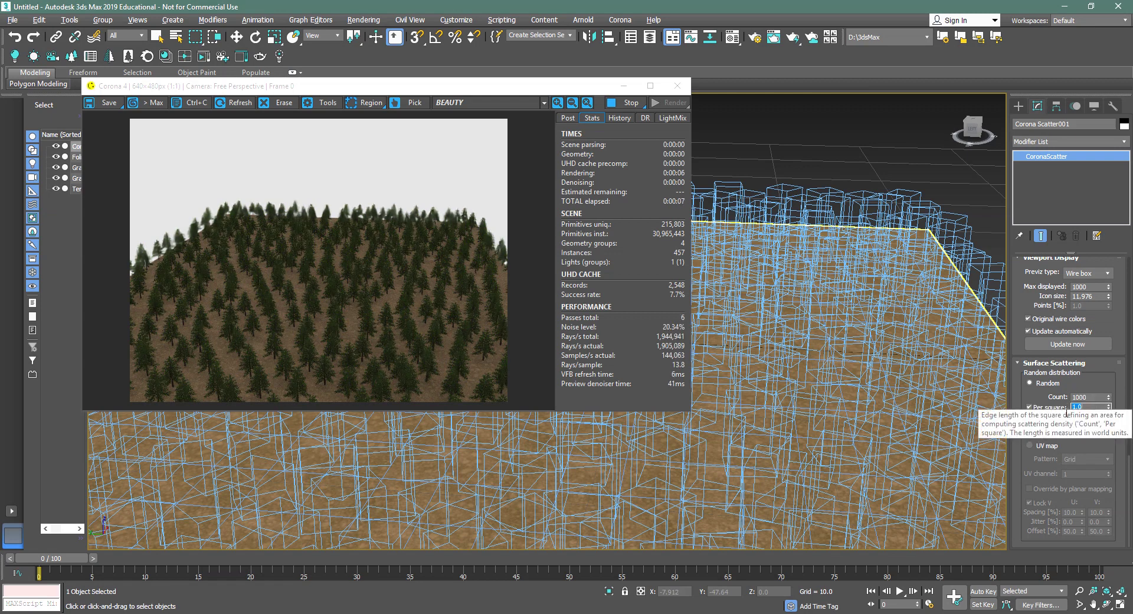
{"action": "key", "text": "Return"}
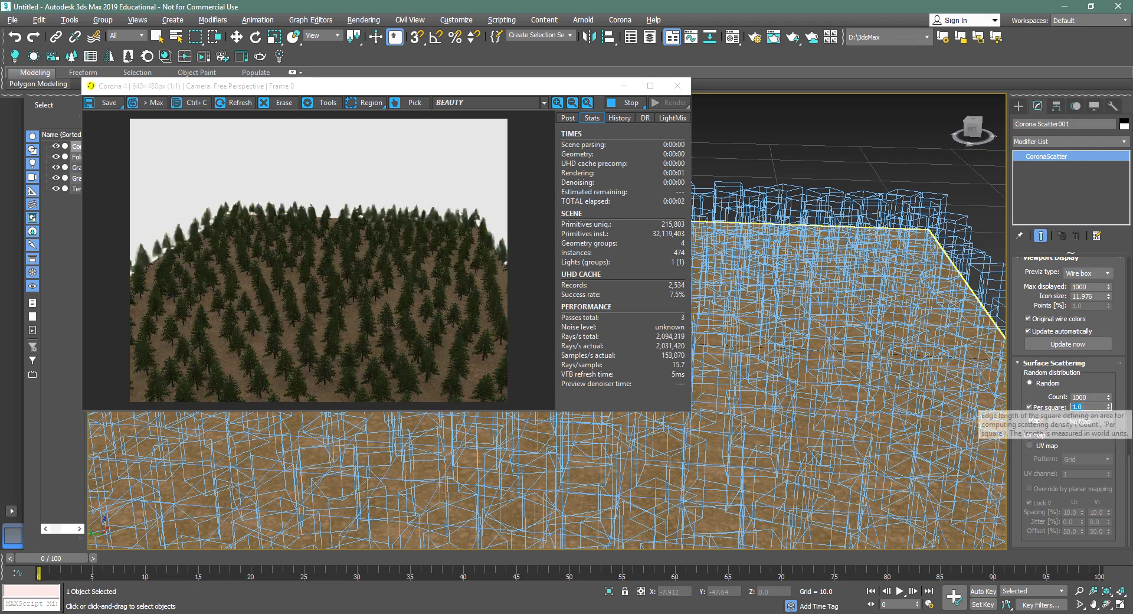
{"action": "type", "text": "10"}
{"action": "key", "text": "Return"}
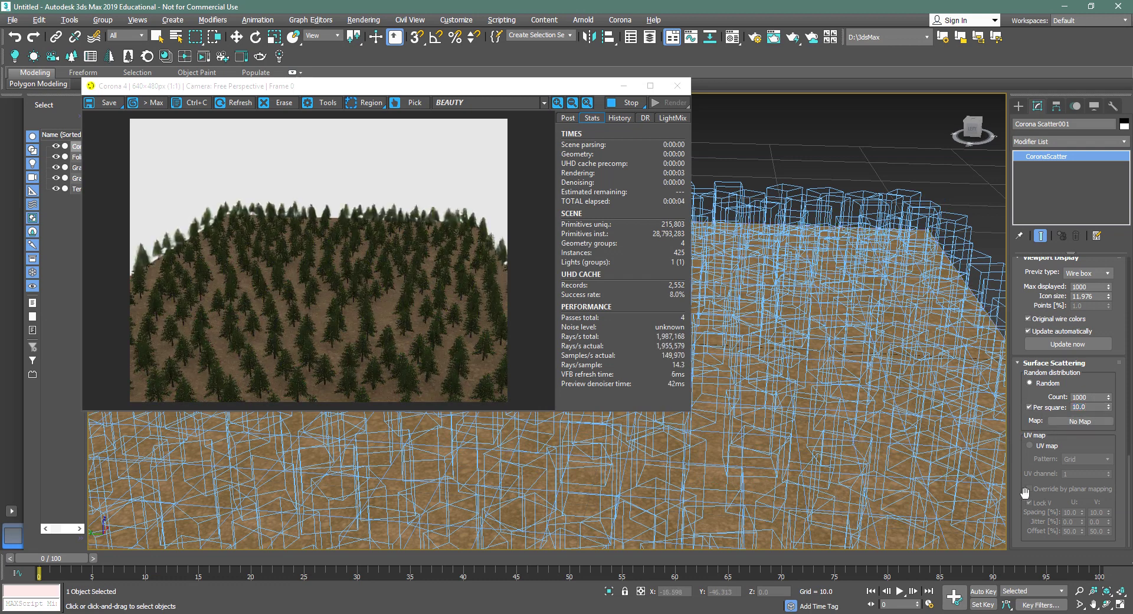
Step: Zoom out and orbit to see the whole forest, moving the Corona frame buffer up-right
{"action": "scroll", "coordinate": [805, 409], "scroll_direction": "down", "scroll_amount": 5}
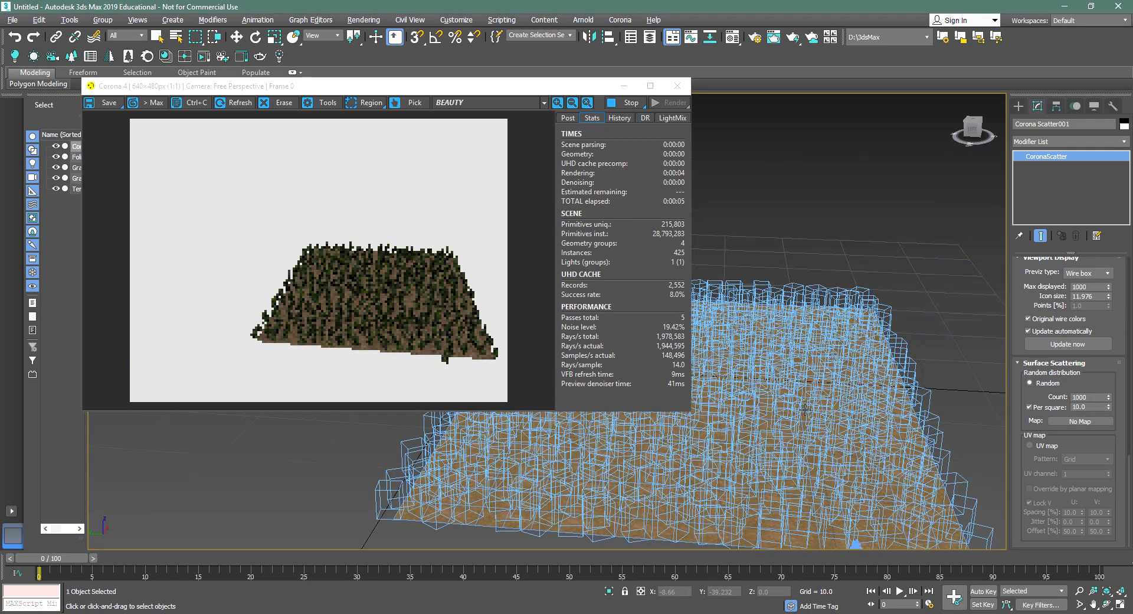
{"action": "mouse_move", "coordinate": [802, 407]}
{"action": "middle_mouse_down", "text": "alt"}
{"action": "mouse_move", "coordinate": [755, 431]}
{"action": "mouse_move", "coordinate": [707, 408]}
{"action": "middle_mouse_up", "text": "alt"}
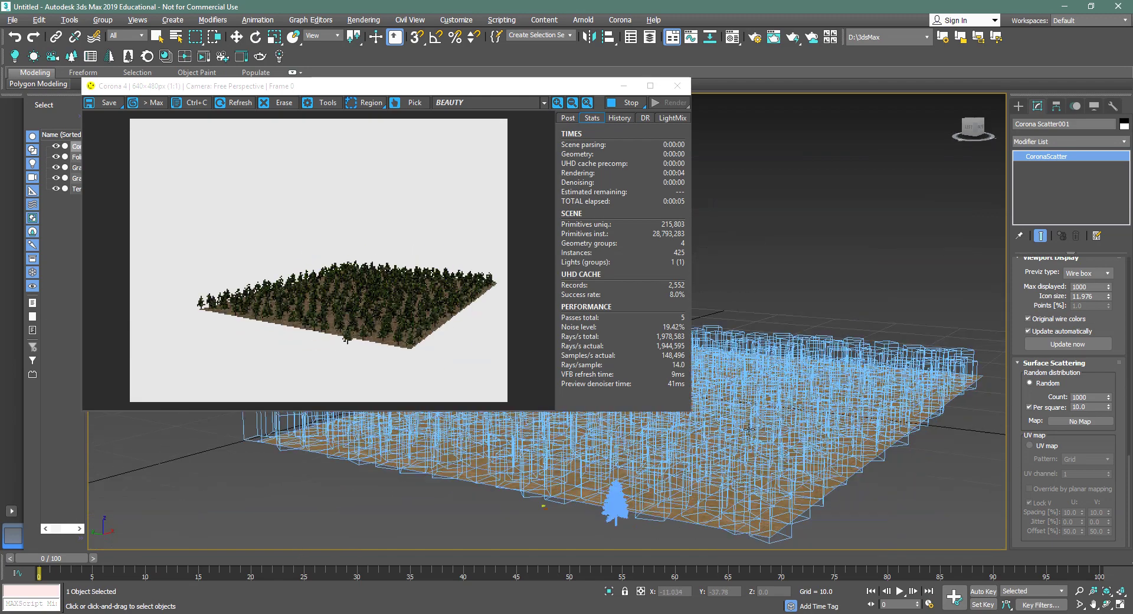
{"action": "scroll", "coordinate": [708, 408], "scroll_direction": "up", "scroll_amount": 5}
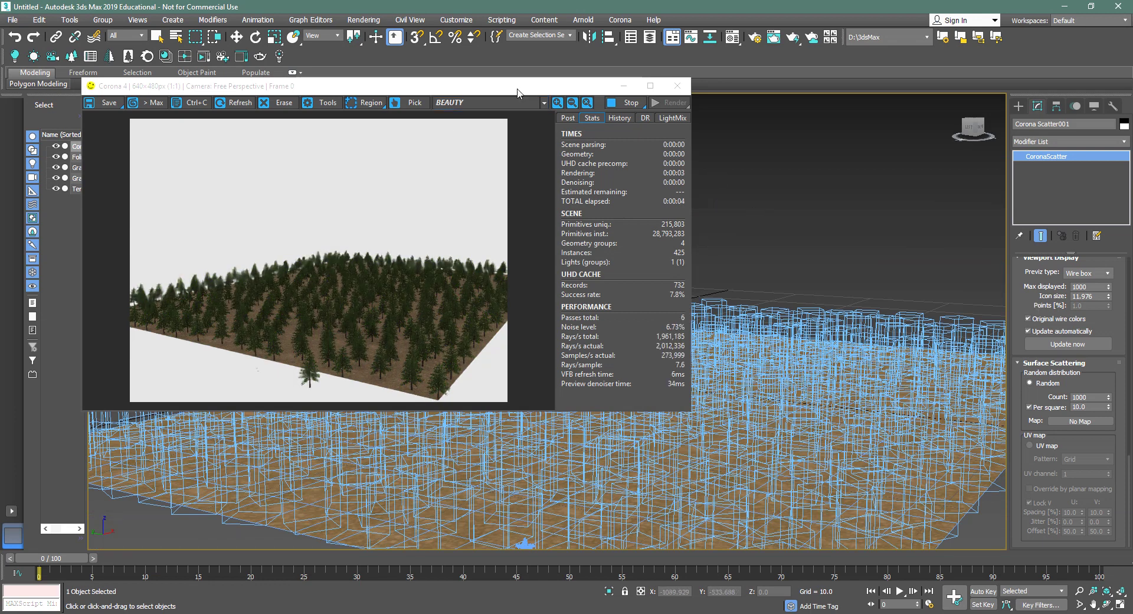
{"action": "left_click_drag", "start_coordinate": [517, 85], "coordinate": [757, 75]}
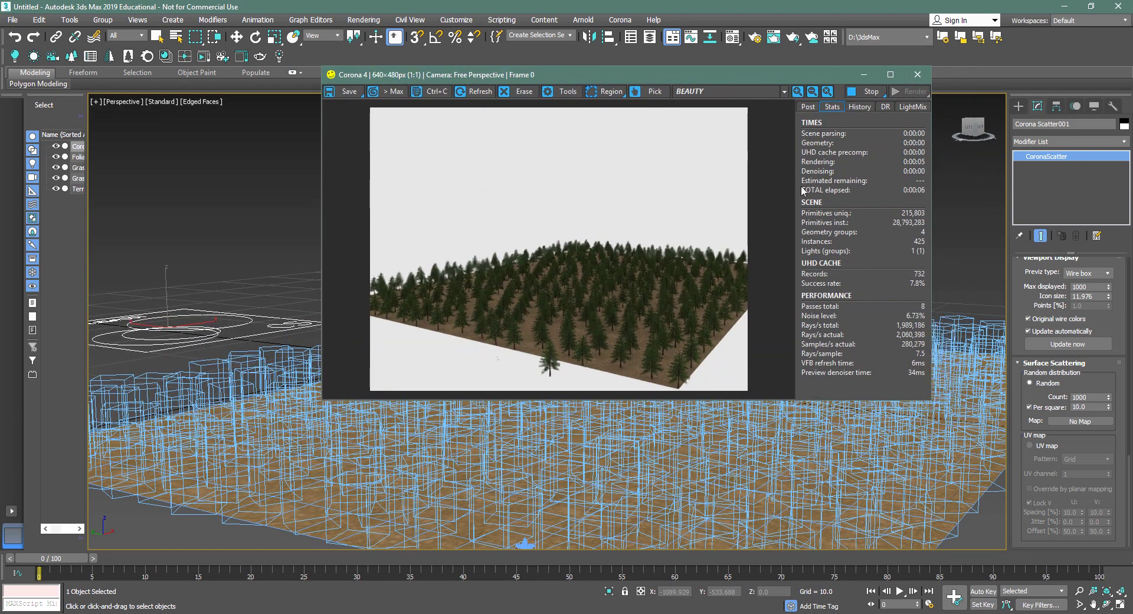